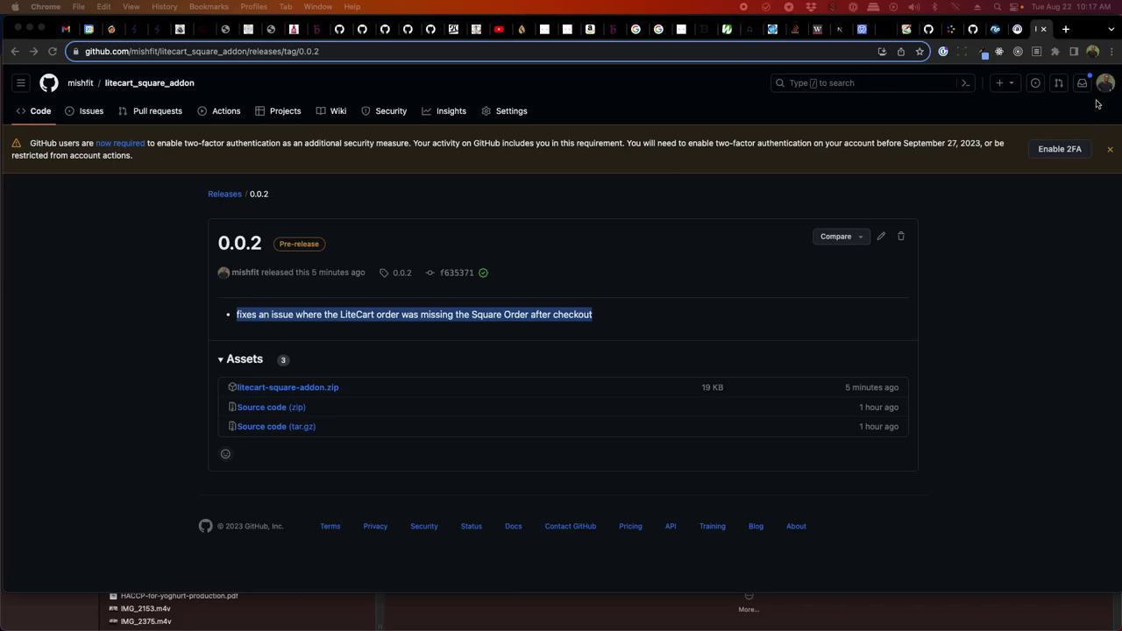
Step: Open the notmedicaladvice.net store in a new browser tab and look over its home page
left_click(1065, 29)
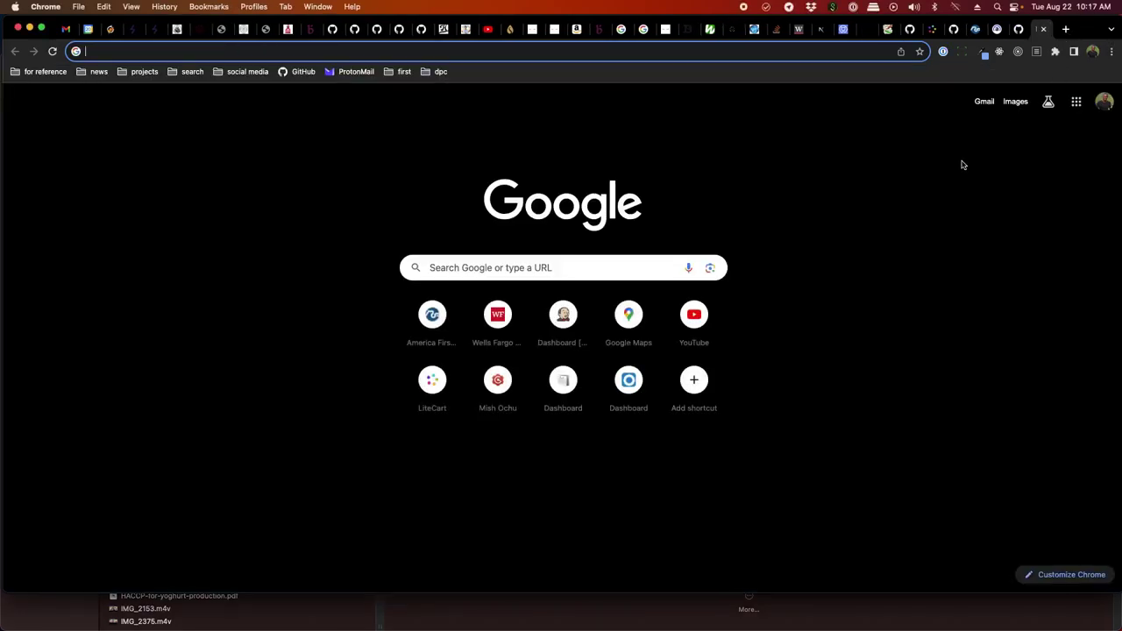
type("not")
key("Return")
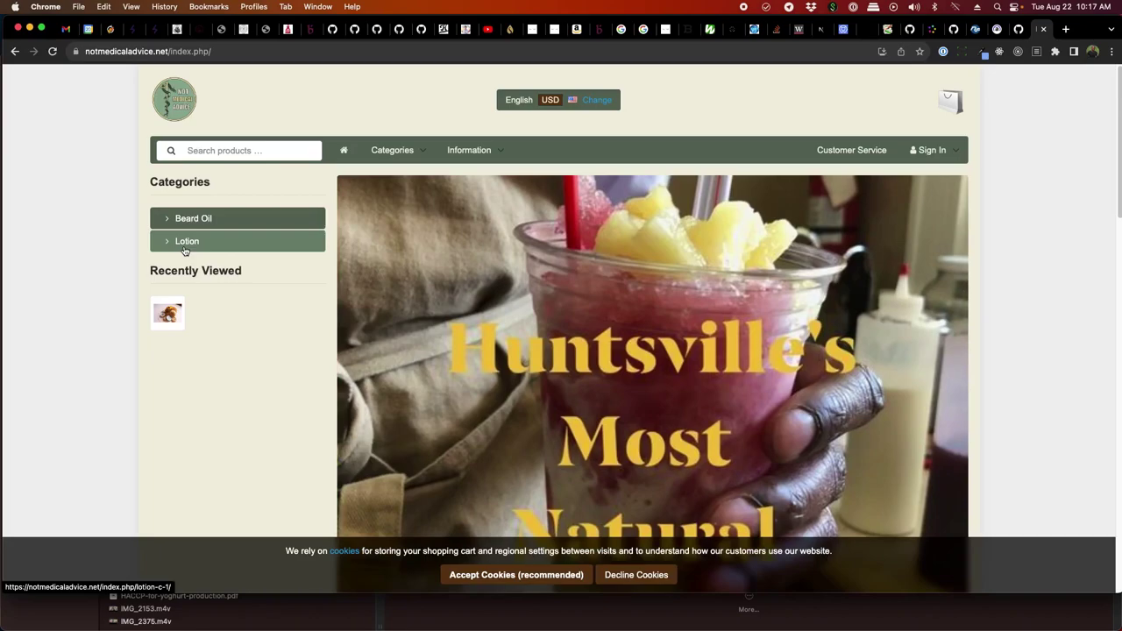
scroll(526, 330, "down", 3)
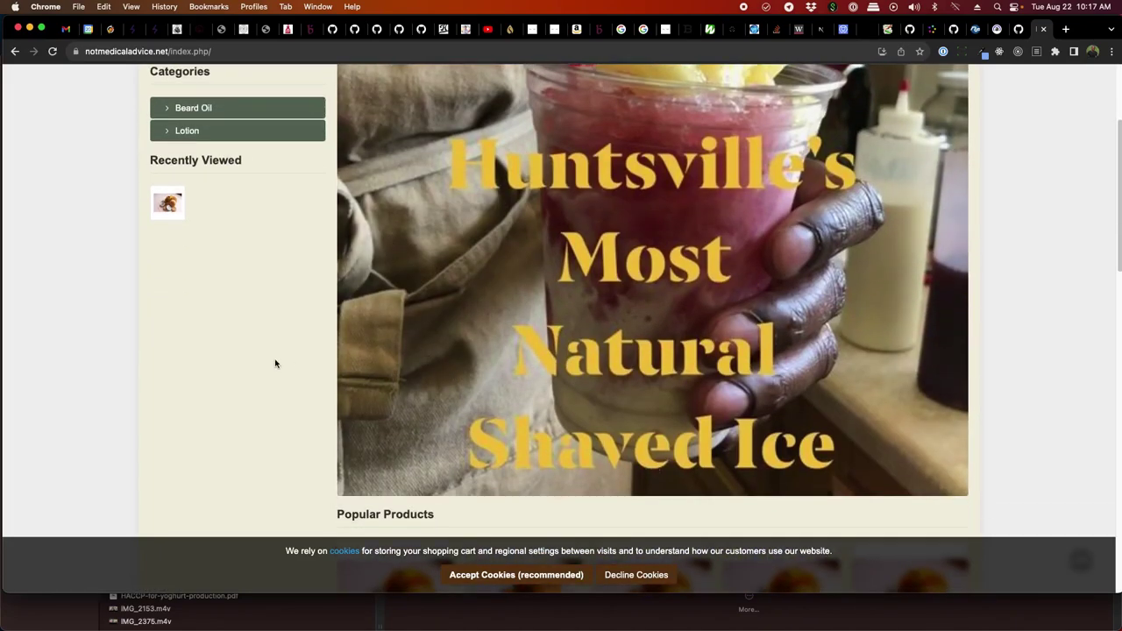
scroll(272, 369, "up", 3)
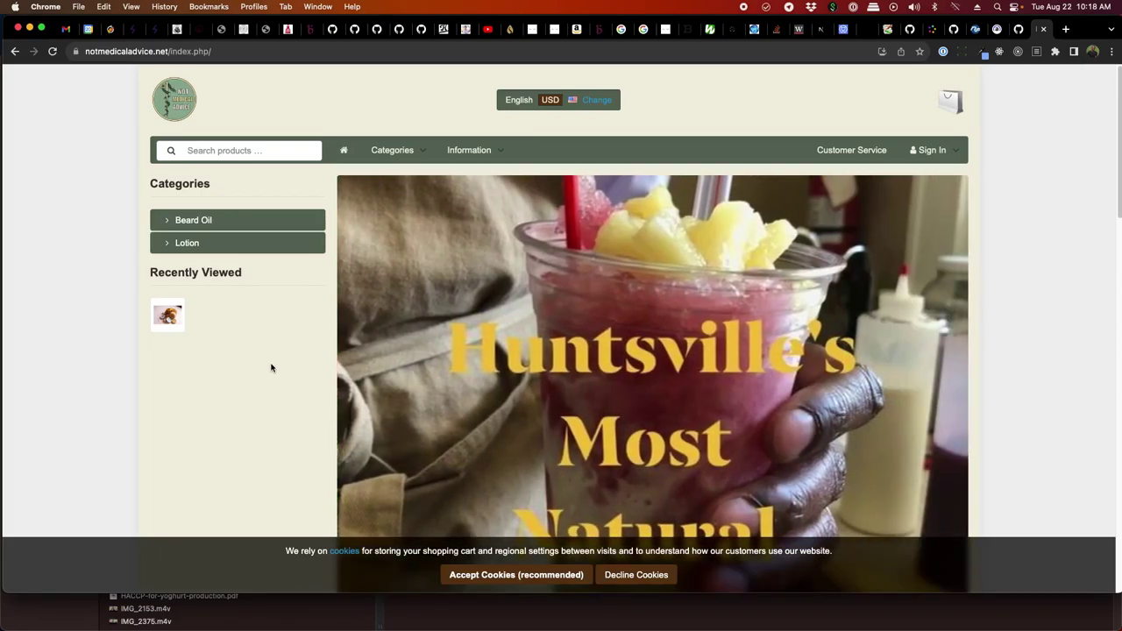
scroll(271, 368, "down", 3)
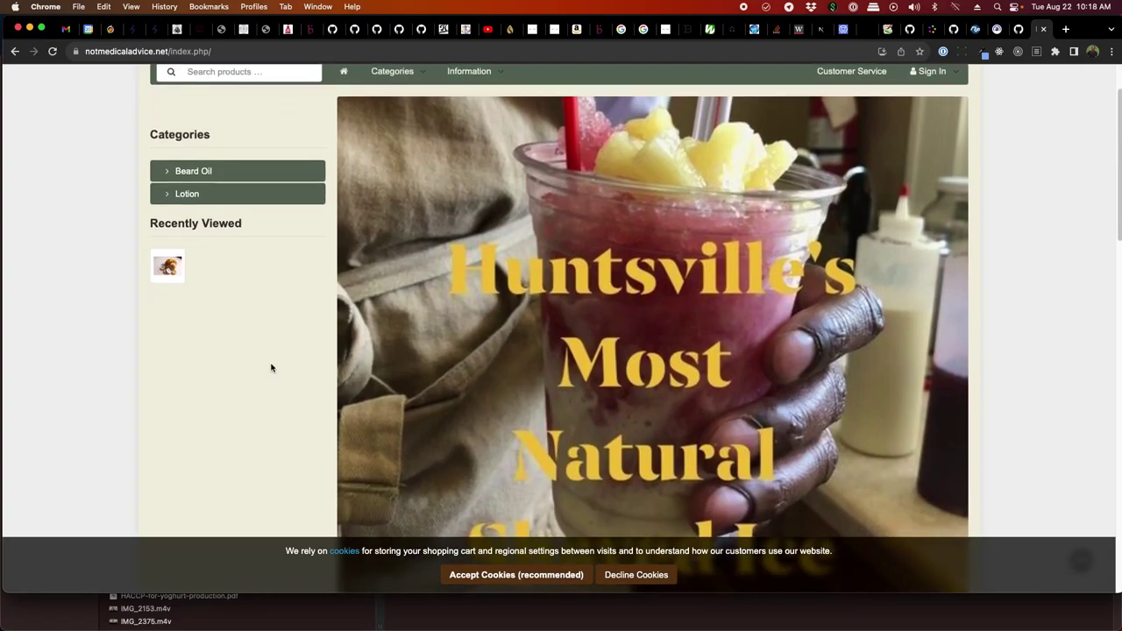
scroll(270, 368, "up", 3)
Step: Add the Beard Oil product with Eucalyptus essential oil to the cart and go to the store's checkout
scroll(271, 368, "down", 15)
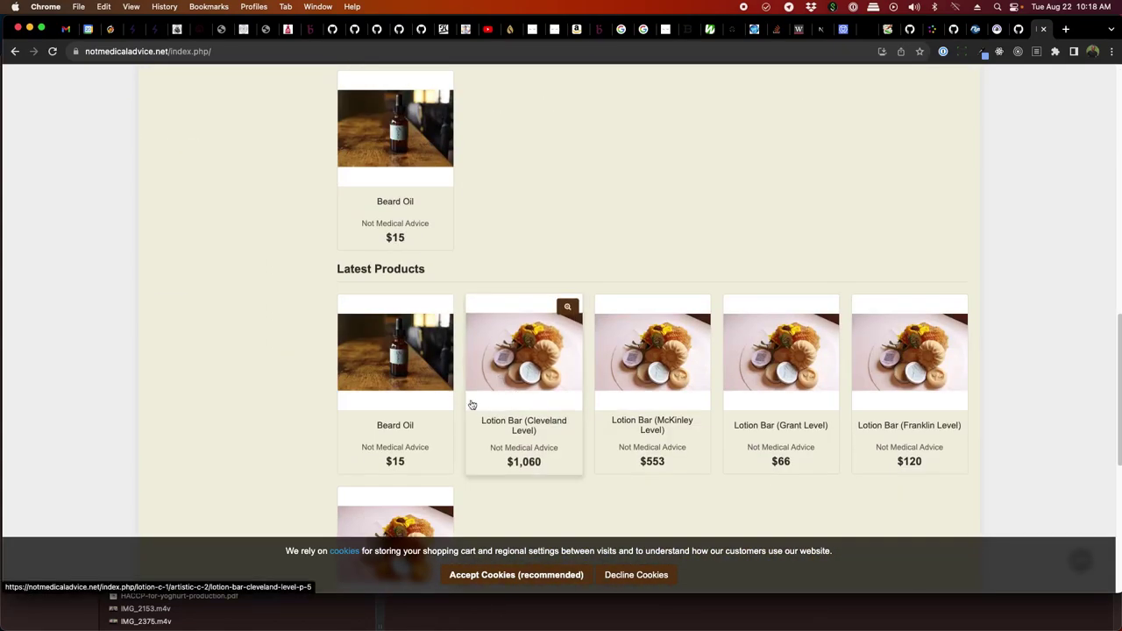
scroll(473, 403, "down", 3)
left_click(406, 259)
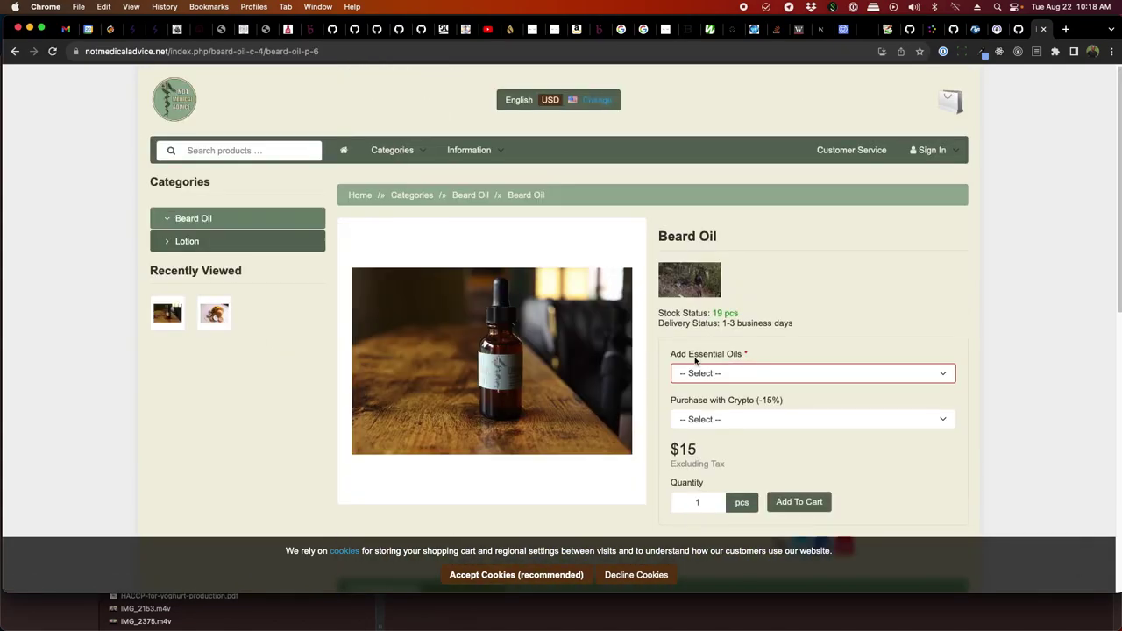
left_click(752, 379)
left_click(754, 388)
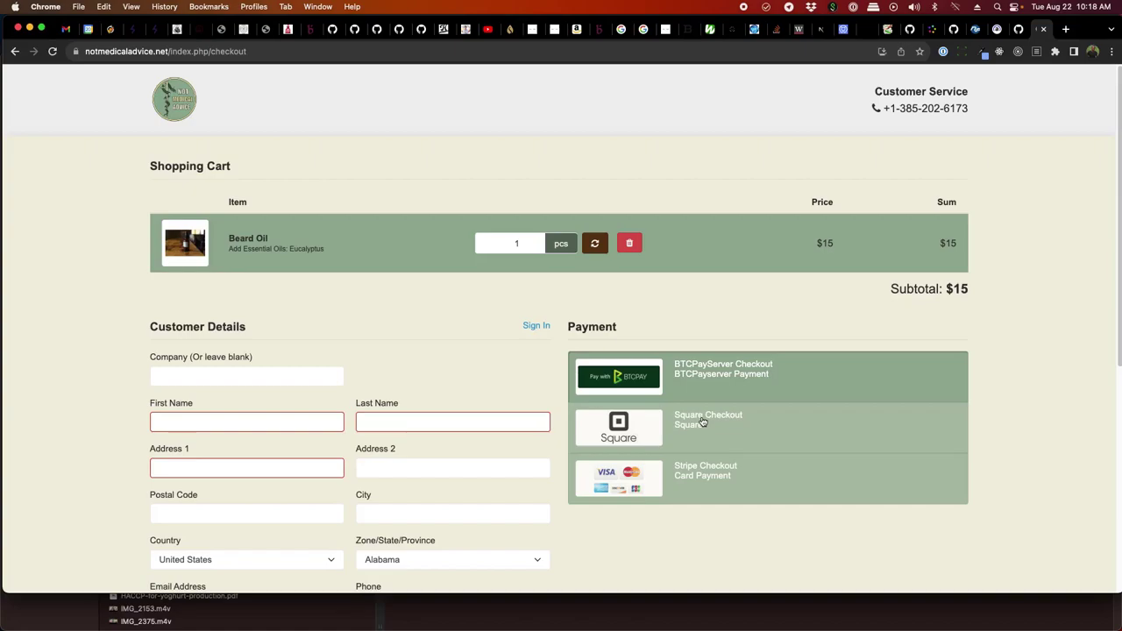
Step: Return to the GitHub release page and open the litecart_square_addon repository by way of its owner's profile
left_click(1018, 28)
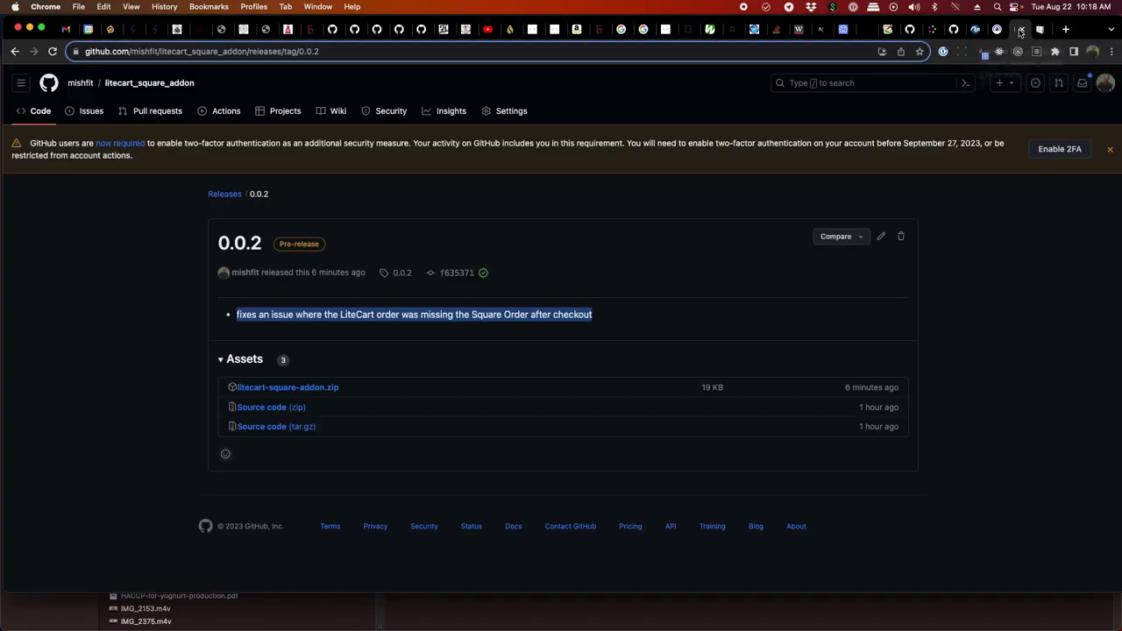
left_click(81, 84)
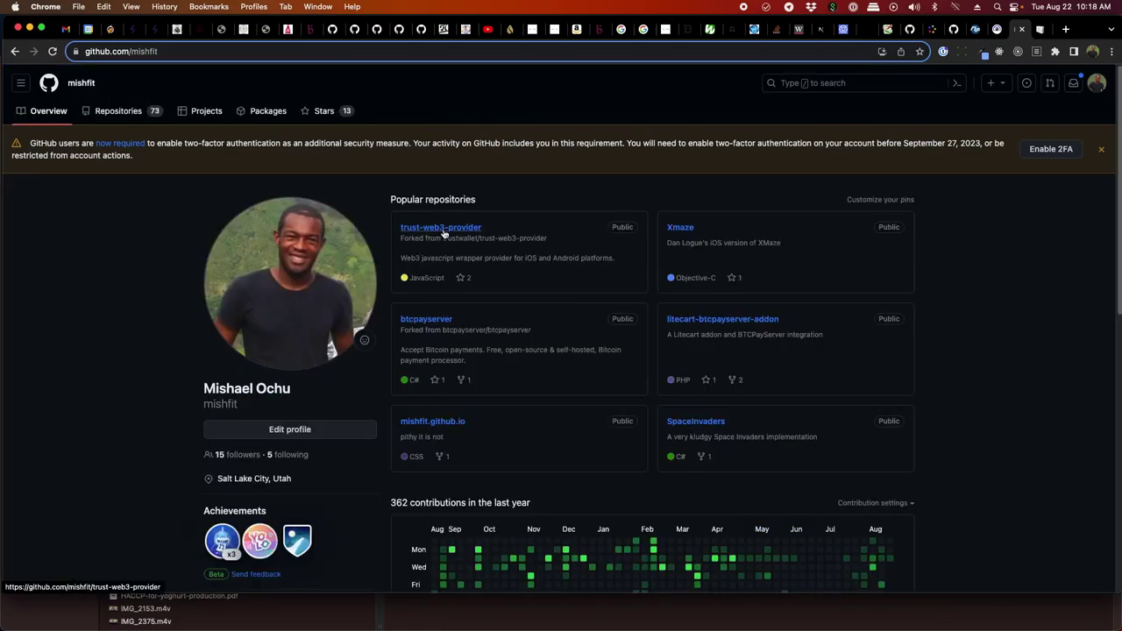
scroll(607, 375, "down", 2)
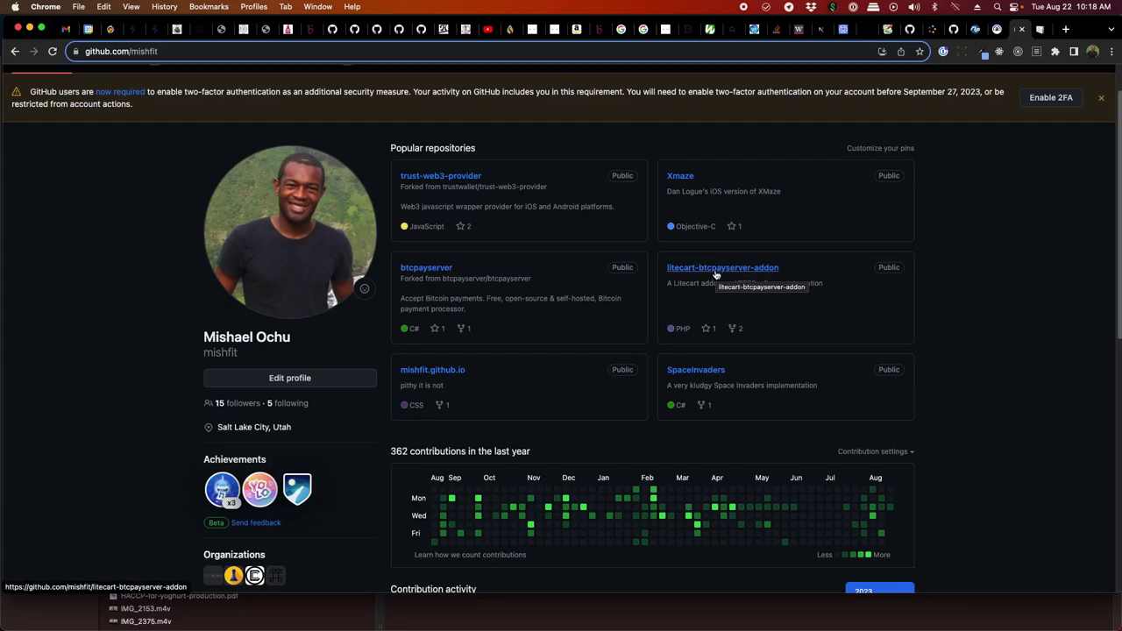
scroll(716, 275, "down", 5)
left_click(496, 305)
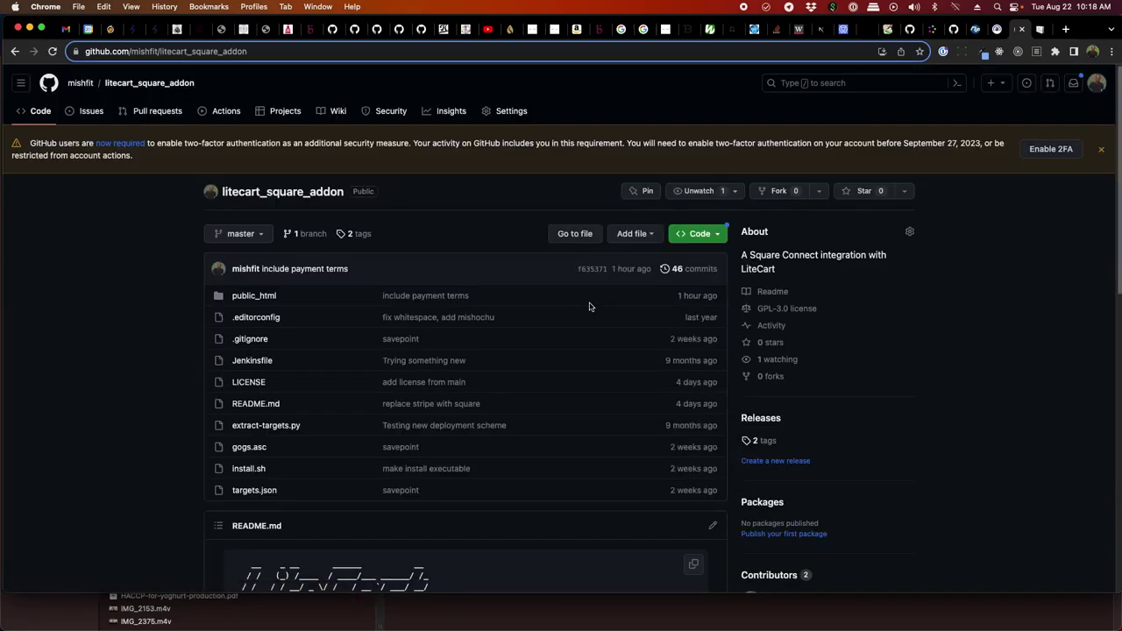
Step: Load litecart.net in the checkout page's tab and list the add-ons in the Payment Modules category
left_click(1040, 32)
left_click(360, 51)
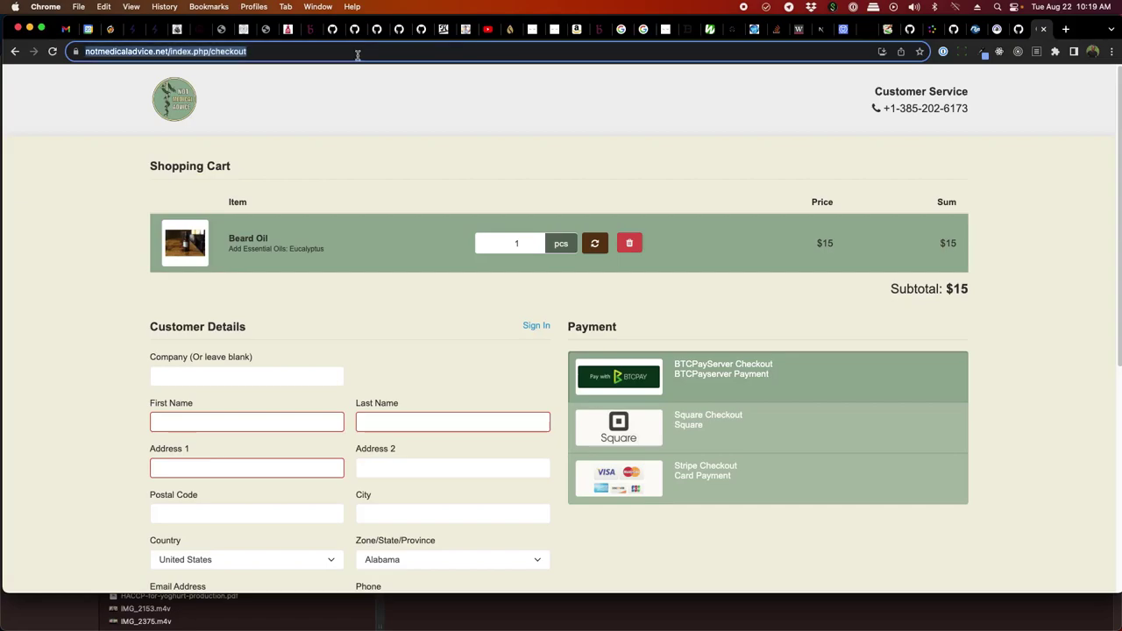
type("litecart")
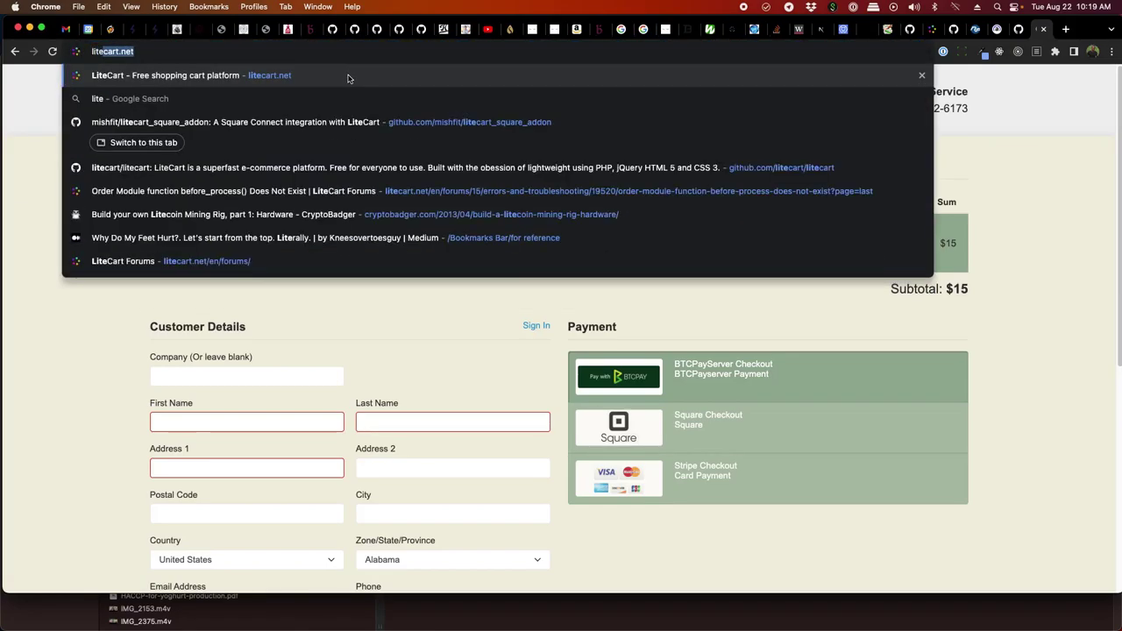
key("Return")
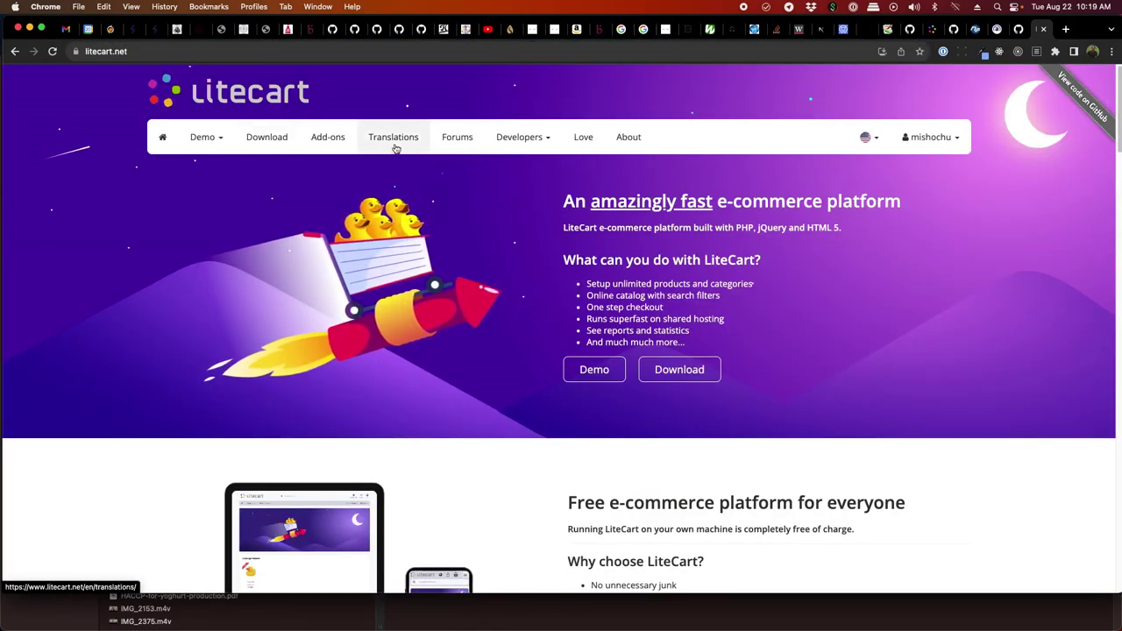
left_click(337, 140)
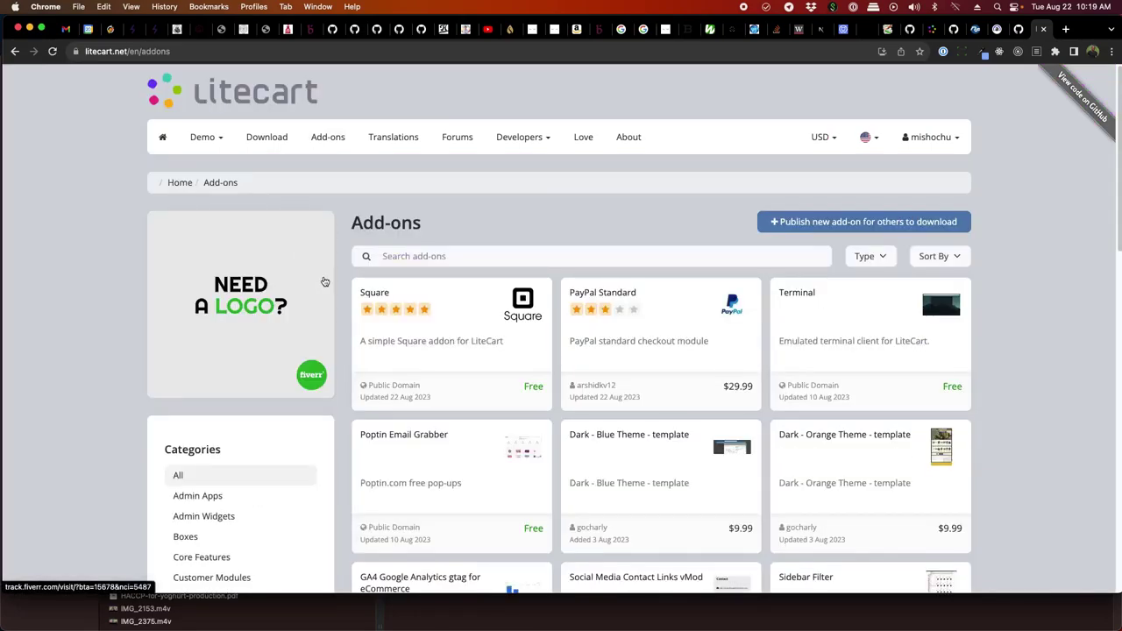
scroll(263, 421, "down", 5)
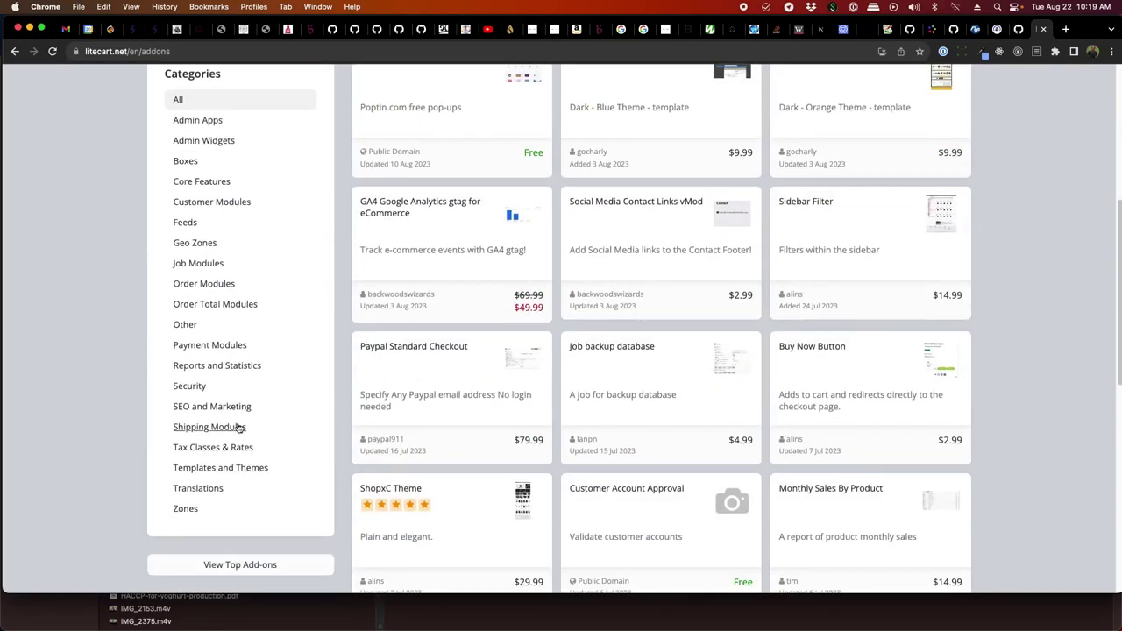
left_click(202, 348)
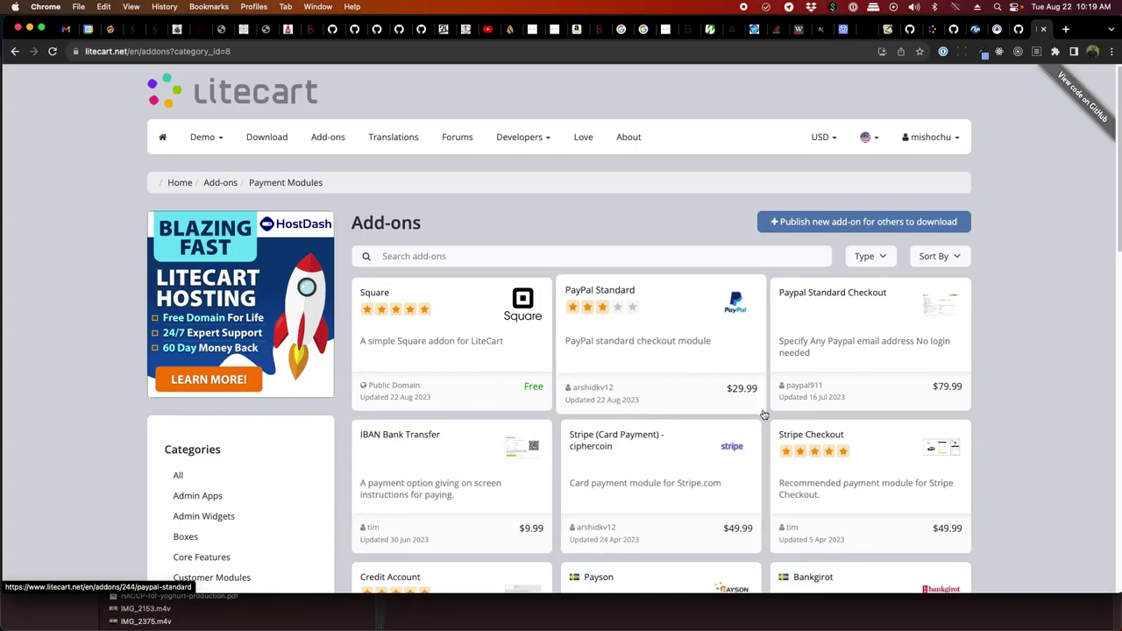
Step: Look through the payment module add-ons, view the BTCPayServer add-on's page, and return to the list
scroll(680, 526, "down", 5)
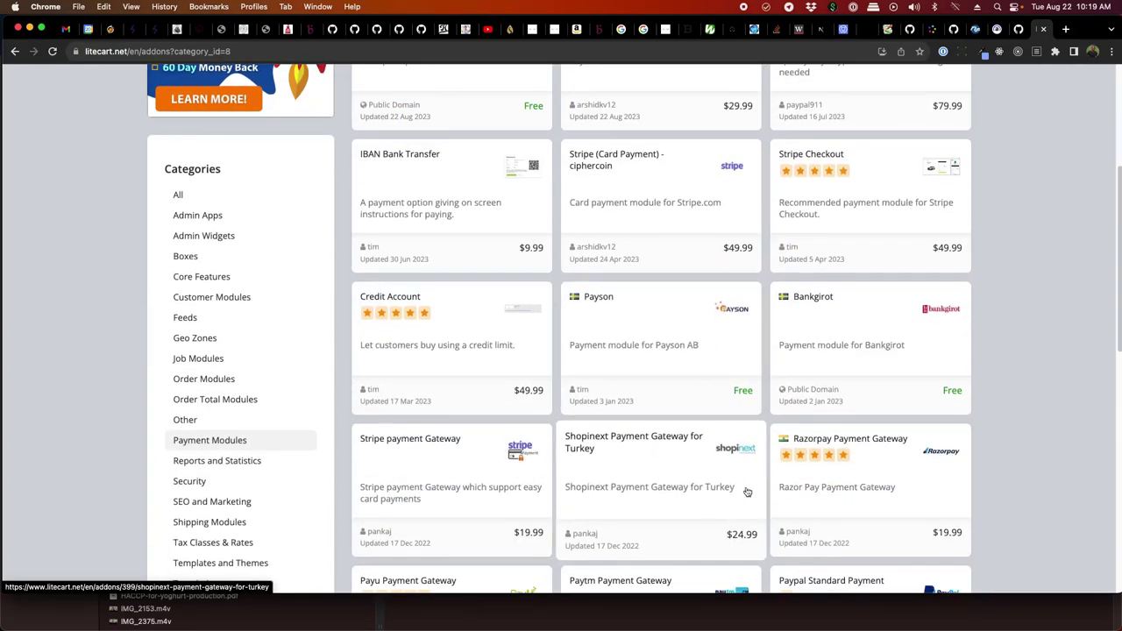
scroll(944, 244, "up", 3)
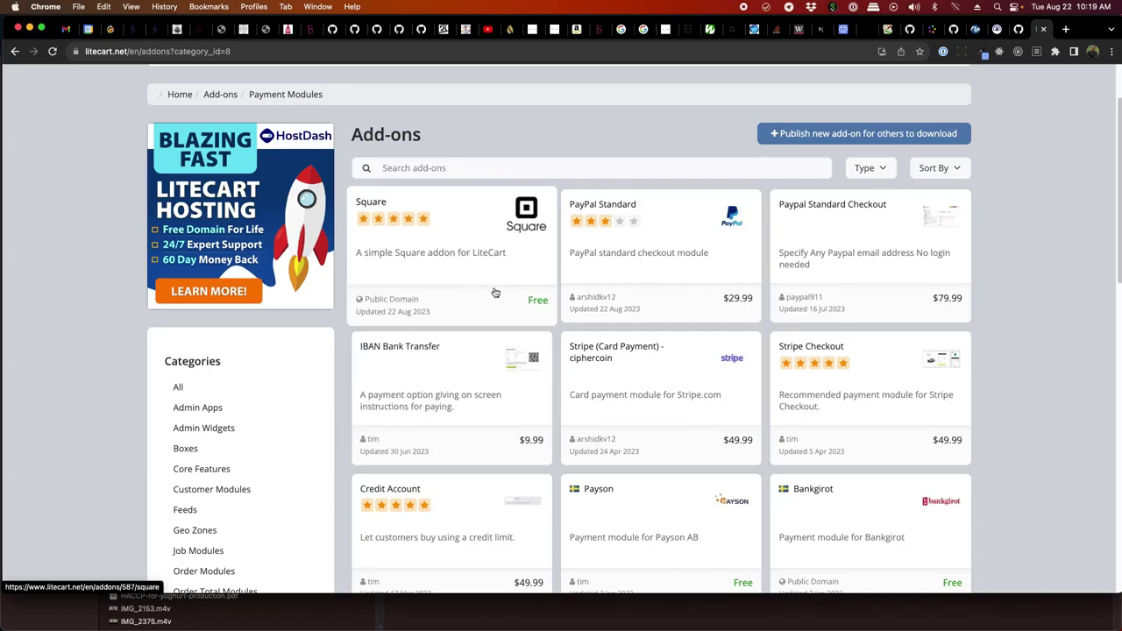
scroll(495, 292, "down", 10)
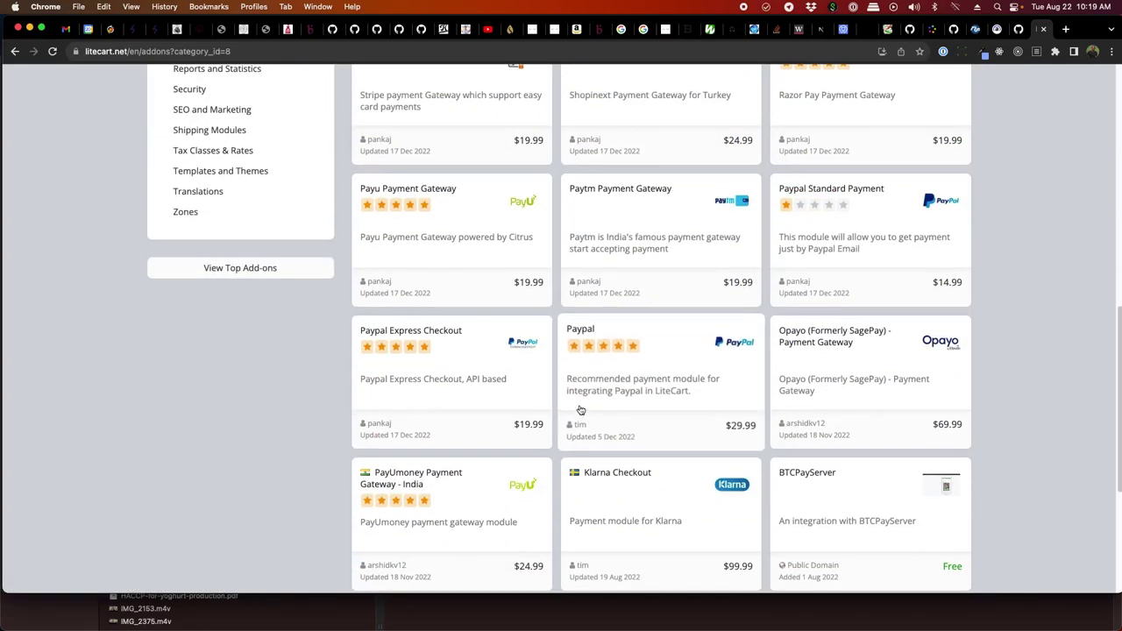
scroll(579, 410, "down", 5)
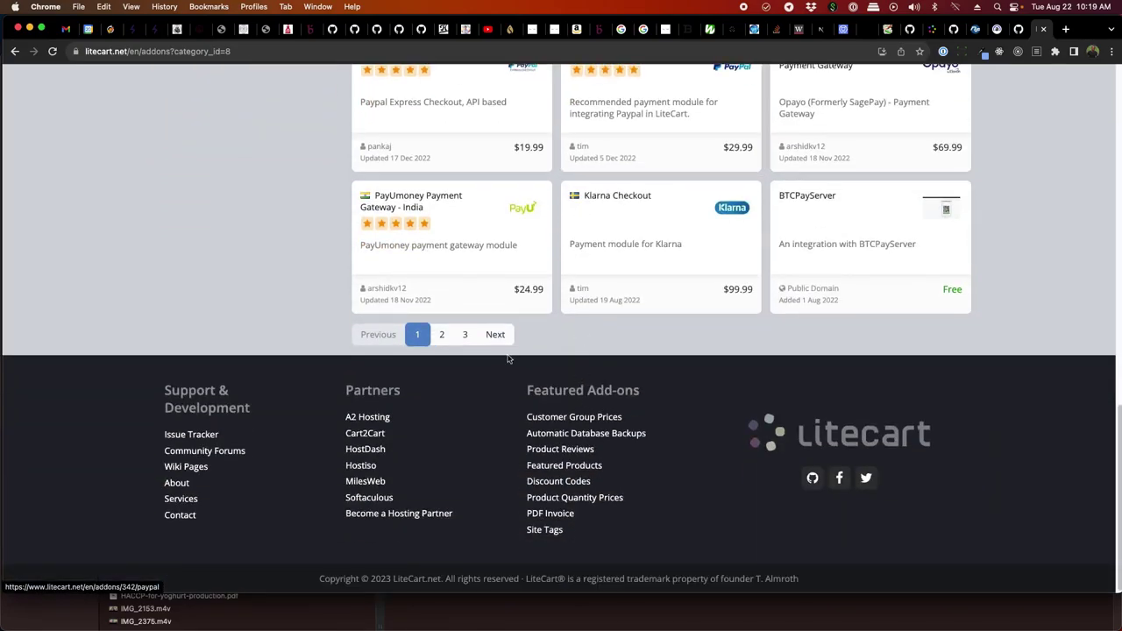
scroll(468, 351, "up", 6)
scroll(862, 485, "down", 1)
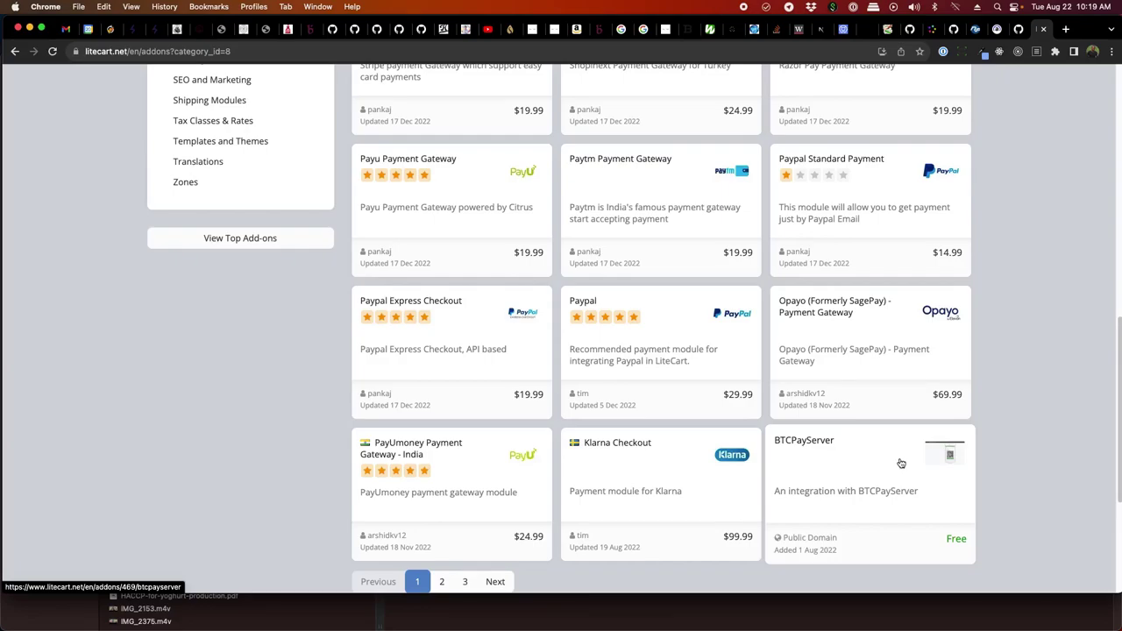
left_click(855, 458)
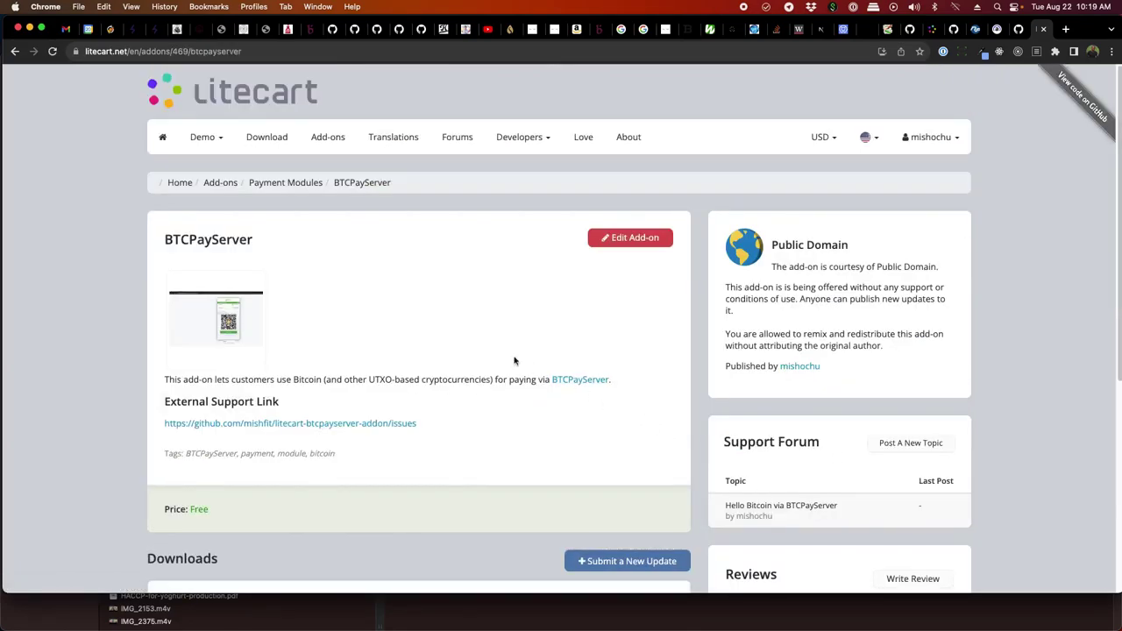
left_click(15, 51)
scroll(369, 280, "up", 10)
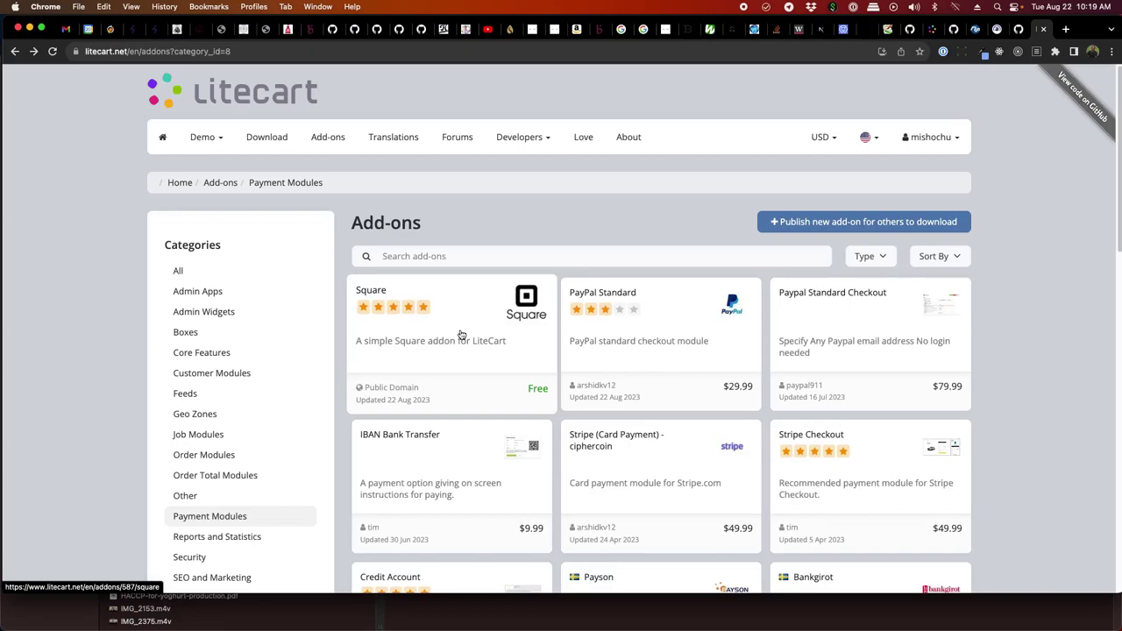
Step: Go to squareup.com and sign in with the saved account e-mail and password
left_click(613, 57)
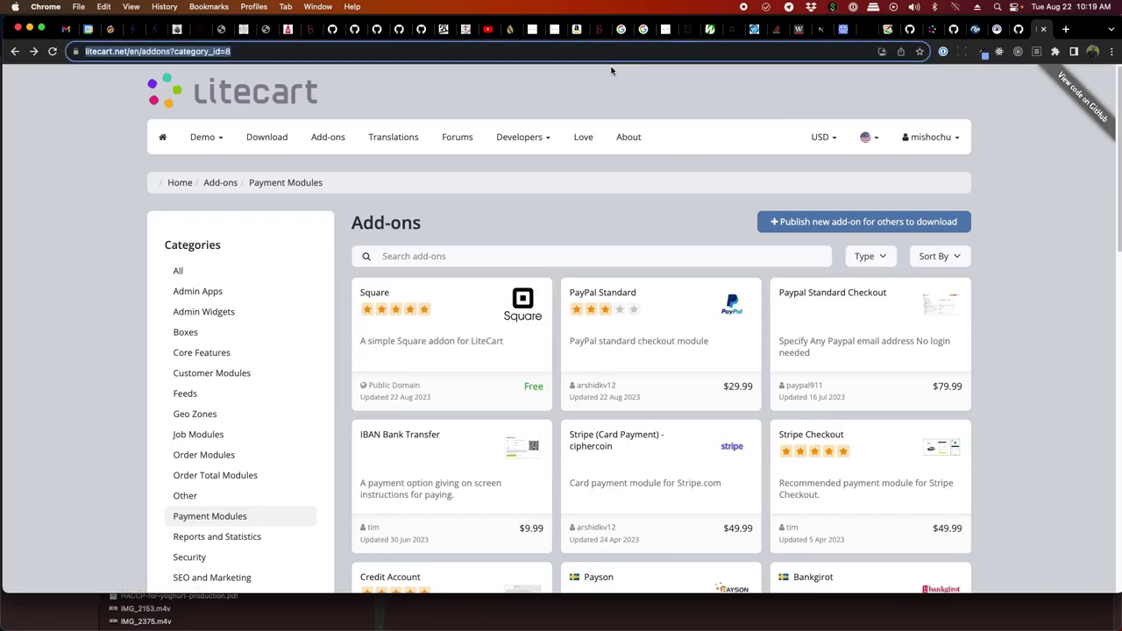
type("squ")
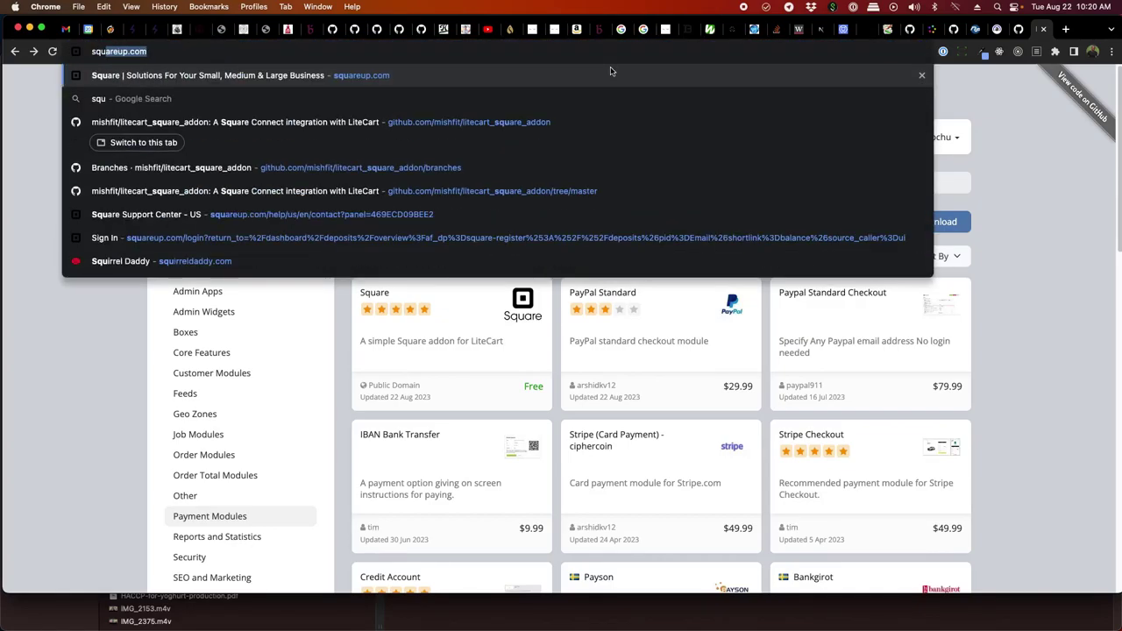
key("Return")
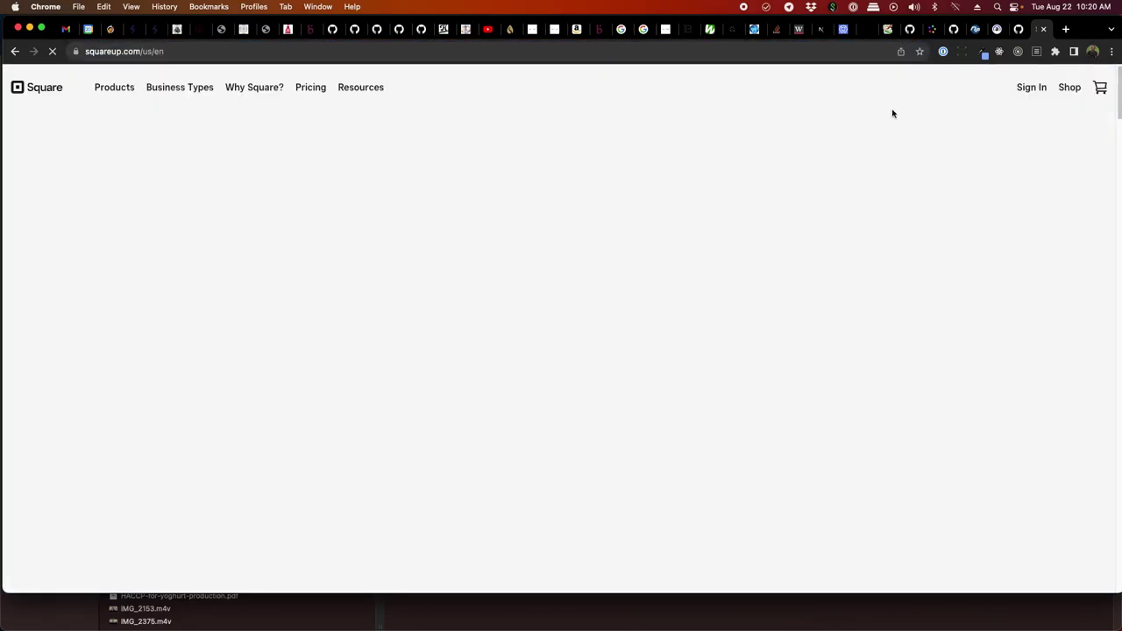
left_click(1021, 89)
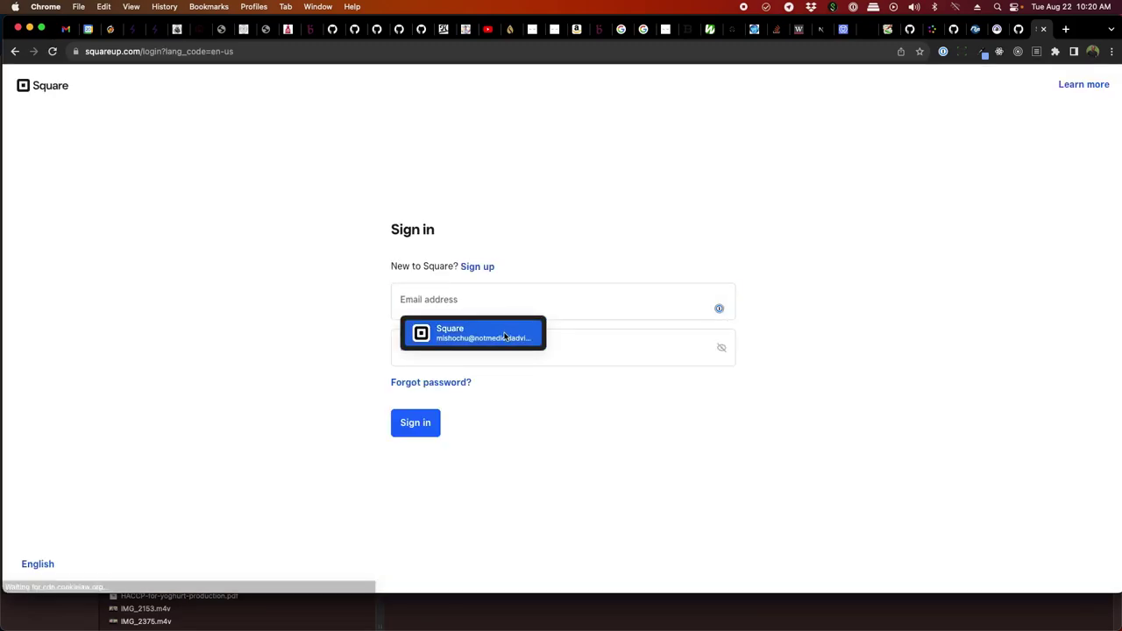
left_click(504, 336)
left_click(417, 425)
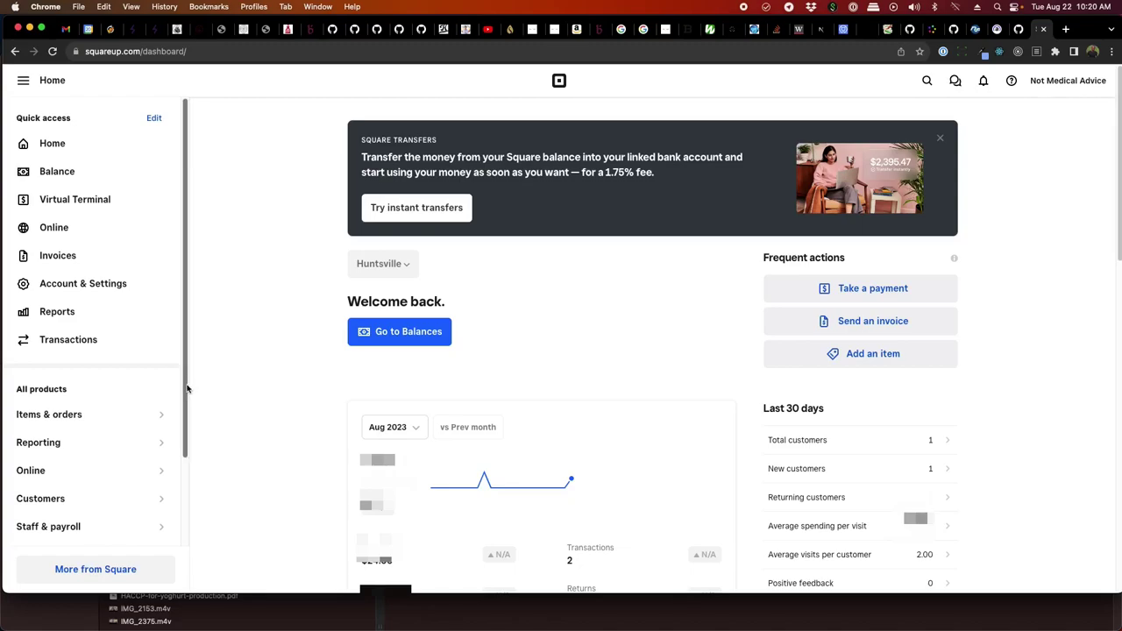
Step: Open the Square account's app integrations and manage the Litecart Addon application
scroll(187, 388, "down", 3)
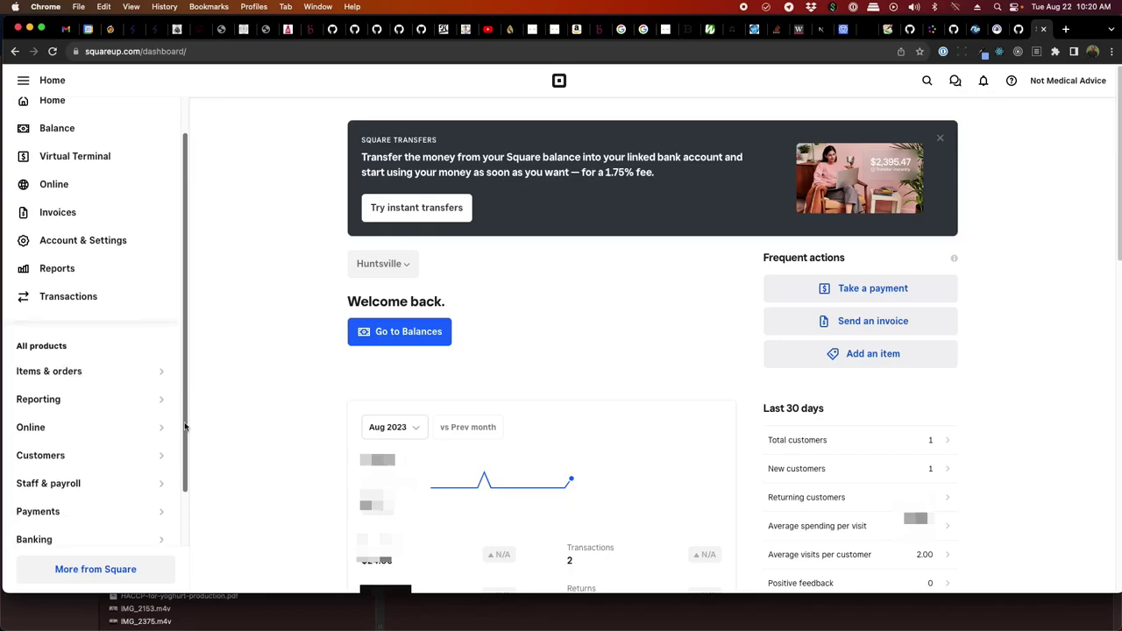
left_click(79, 532)
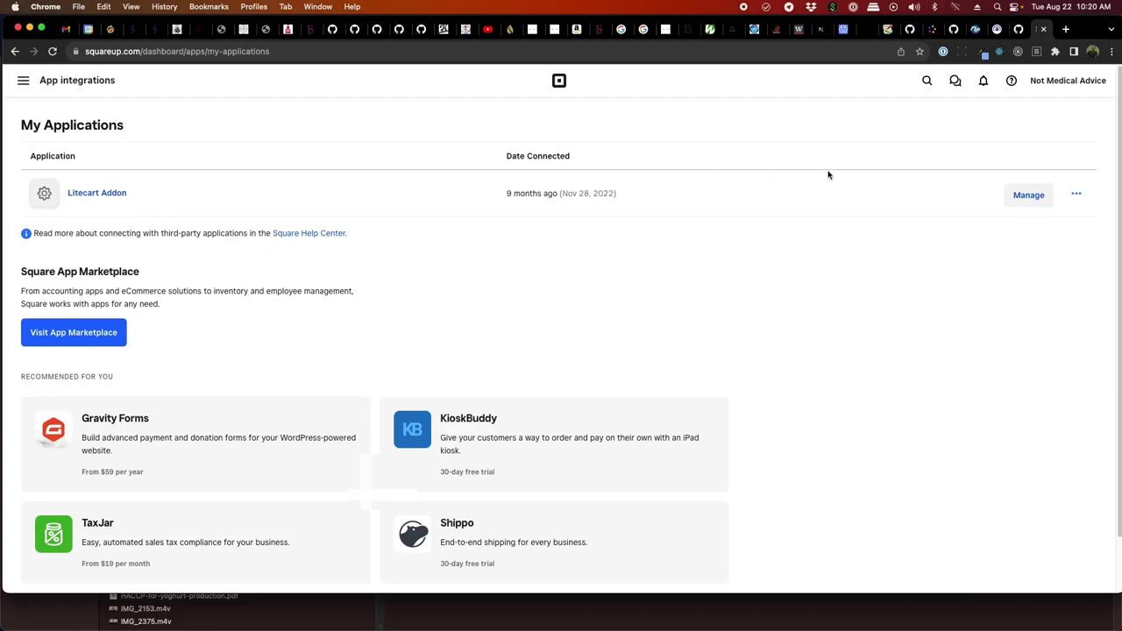
left_click(1080, 196)
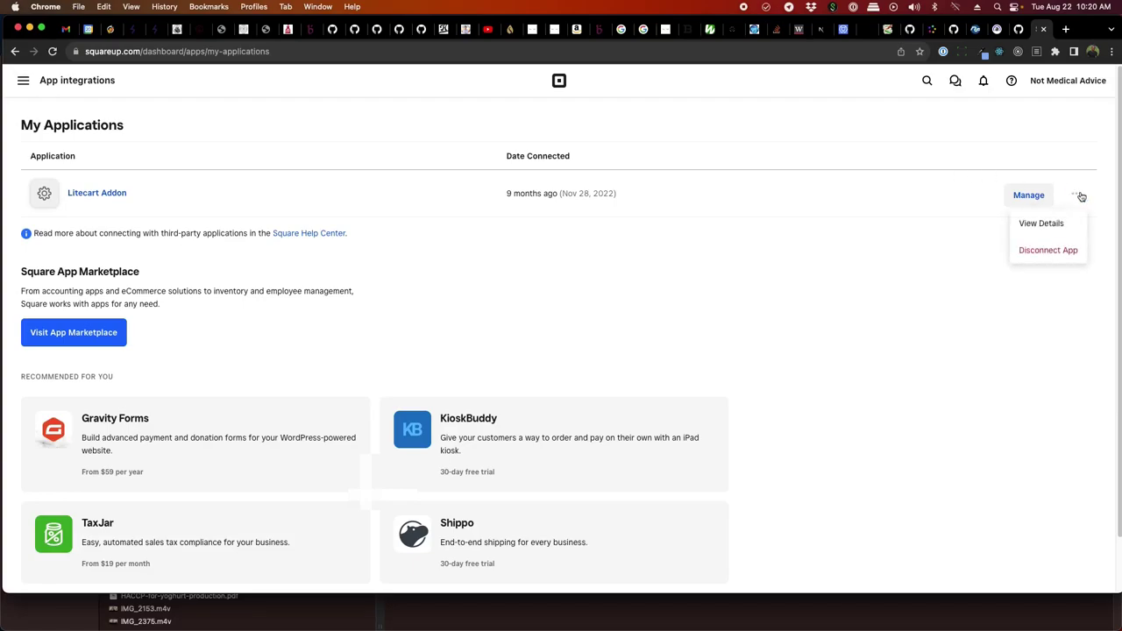
left_click(1055, 146)
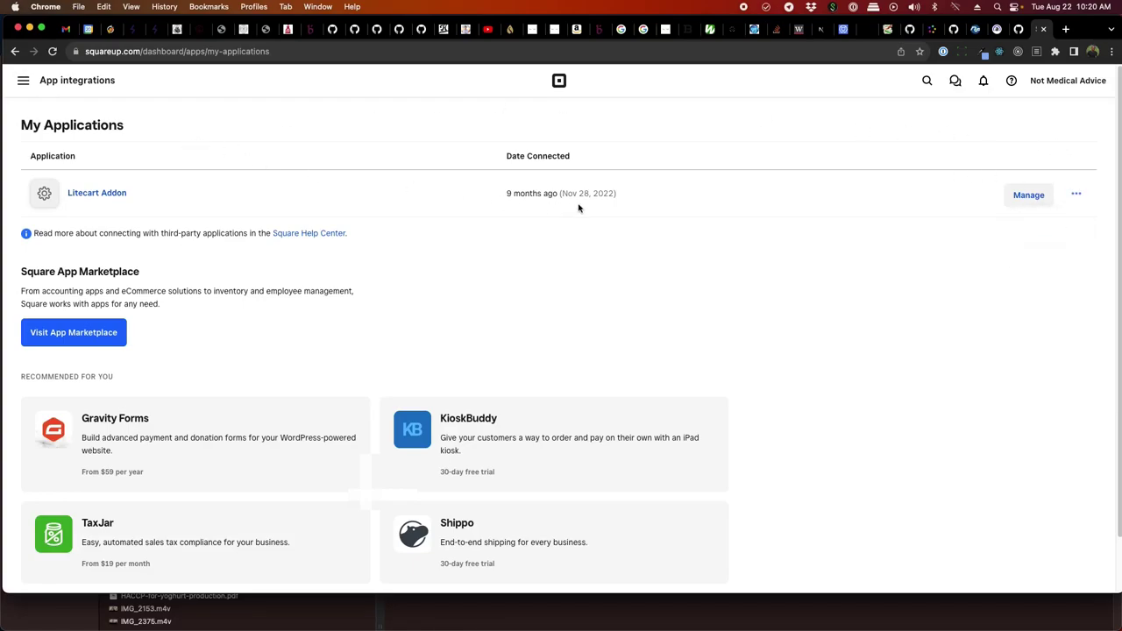
left_click(1029, 195)
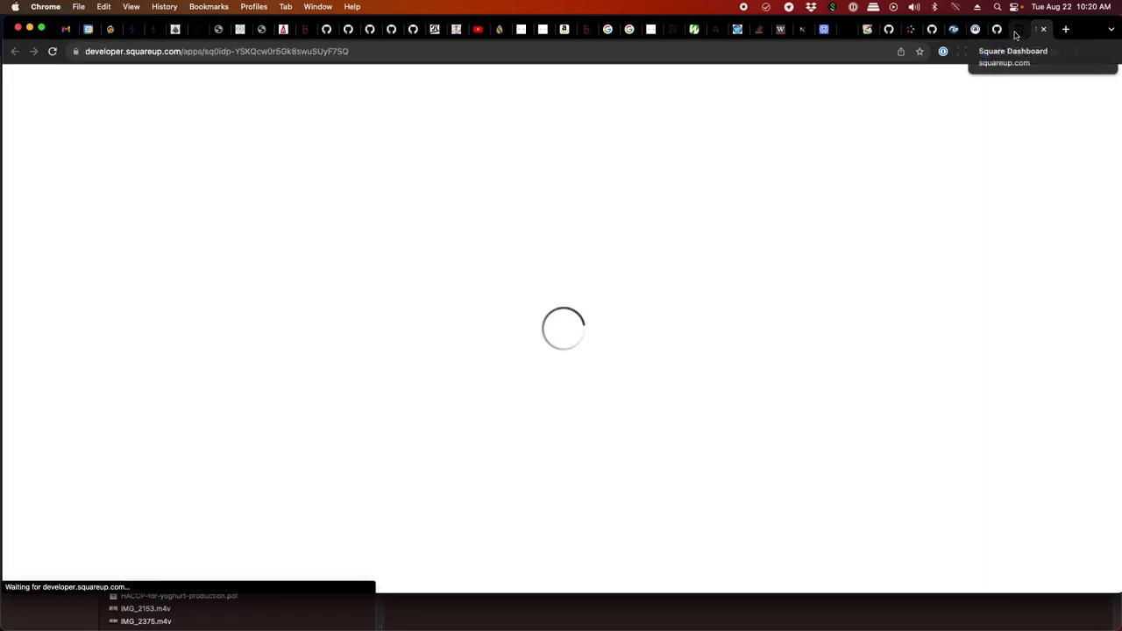
Step: Go back to the Square dashboard, show the actions available for the Litecart Addon, and return to the developer site
left_click(1015, 35)
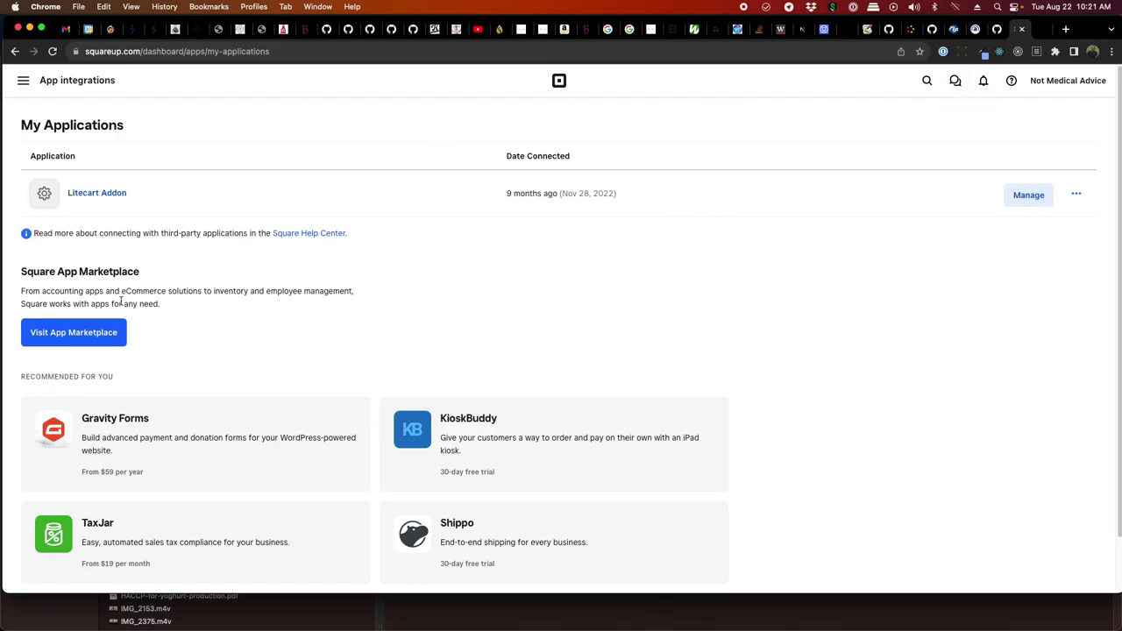
left_click(1077, 195)
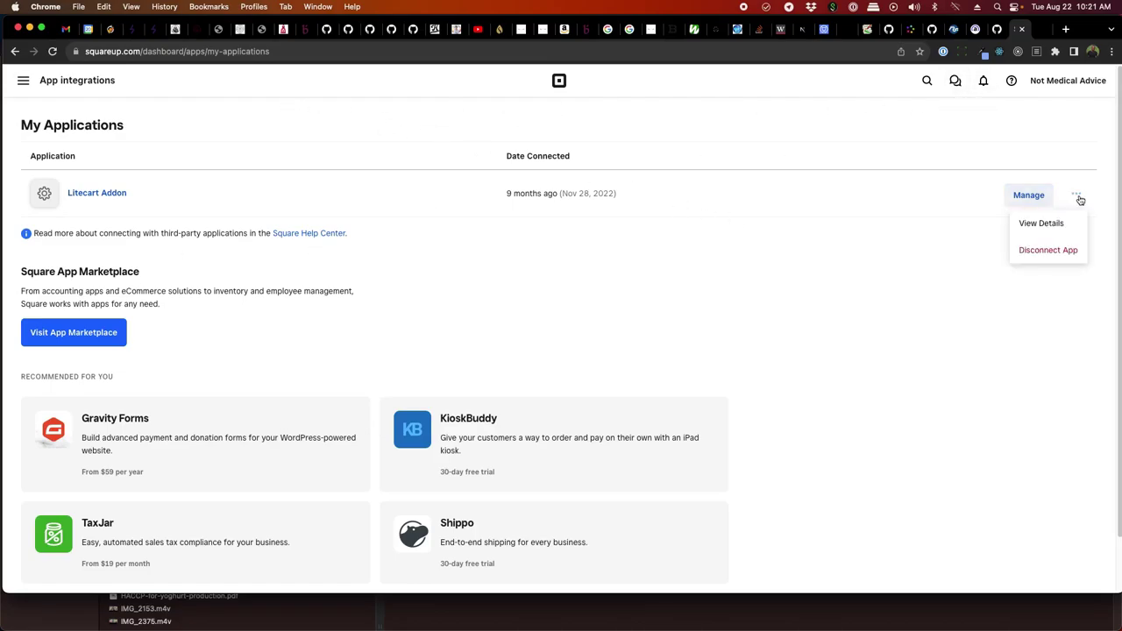
left_click(1039, 29)
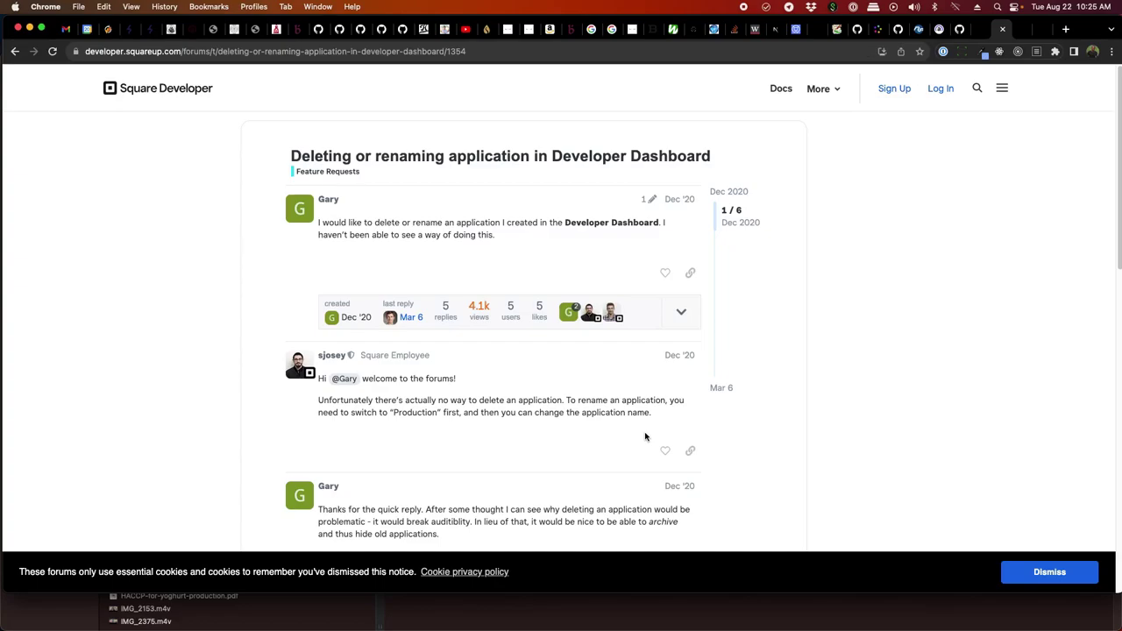
Step: Read through the Square Developer forum thread about deleting or renaming an application
scroll(645, 436, "down", 5)
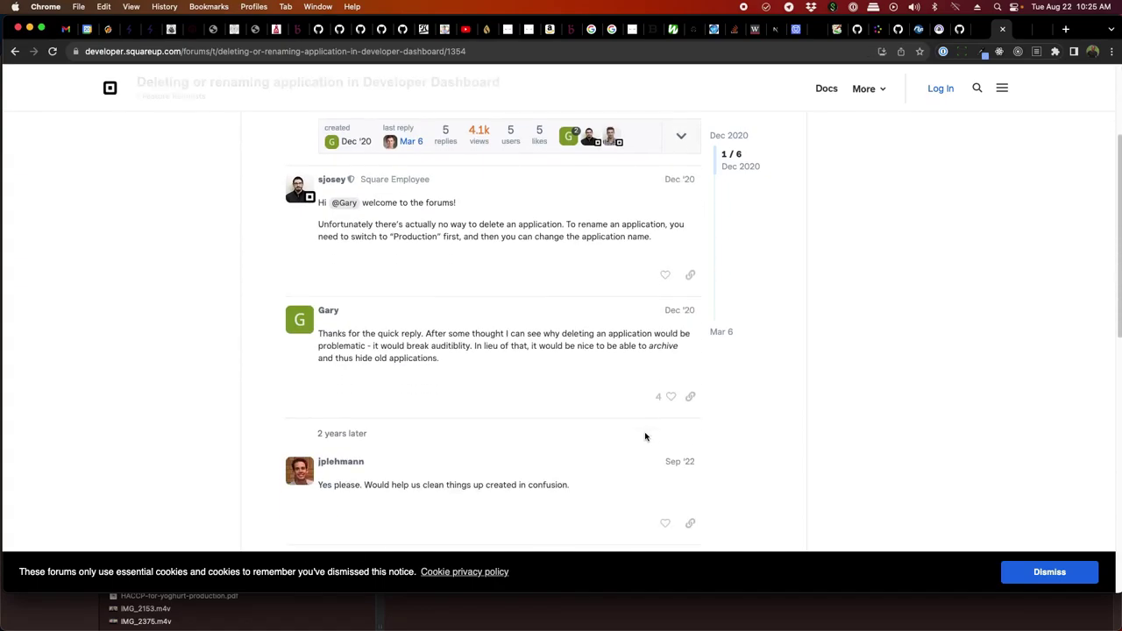
scroll(646, 437, "down", 2)
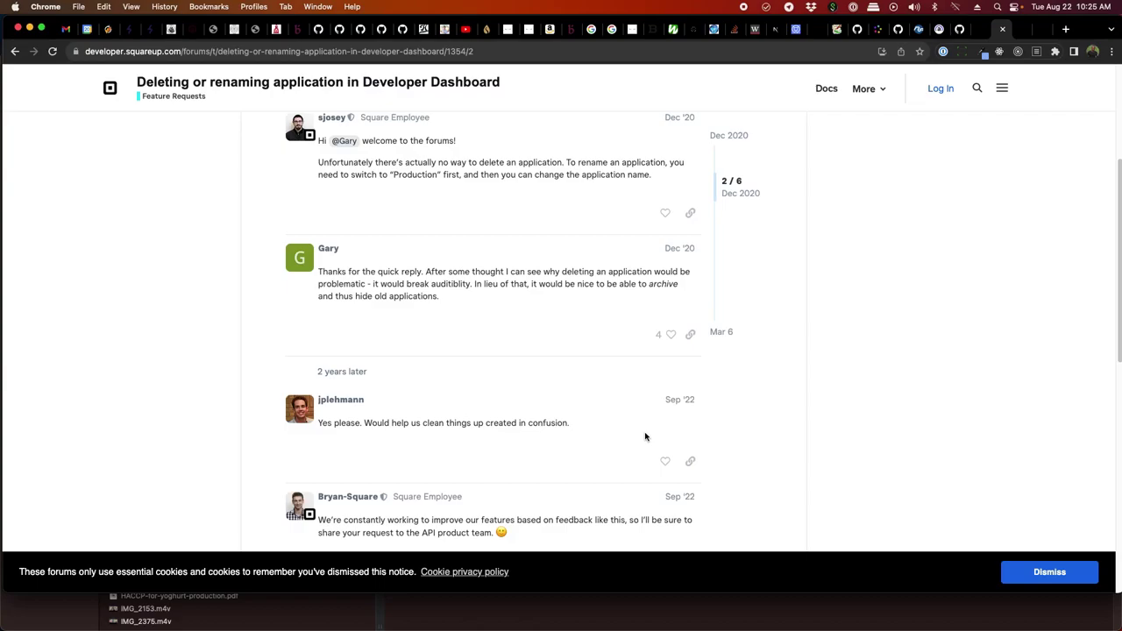
scroll(645, 437, "down", 3)
scroll(645, 437, "up", 15)
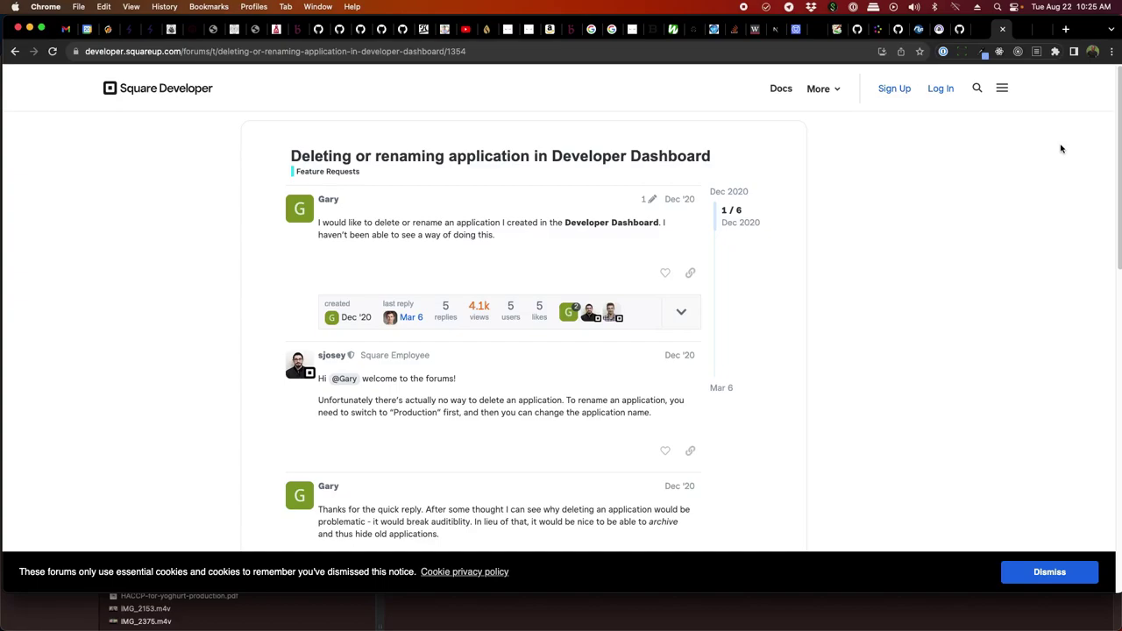
Step: Close the forum thread and open the Litecart Addon from the developer dashboard's Applications page
left_click(1003, 30)
left_click(1004, 31)
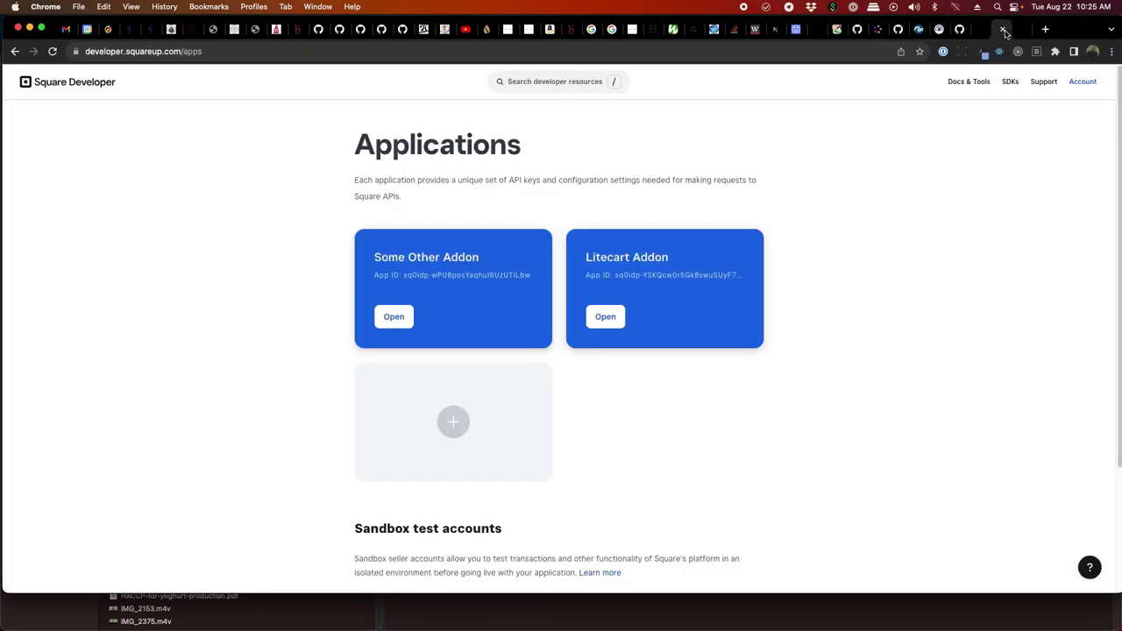
left_click(687, 275)
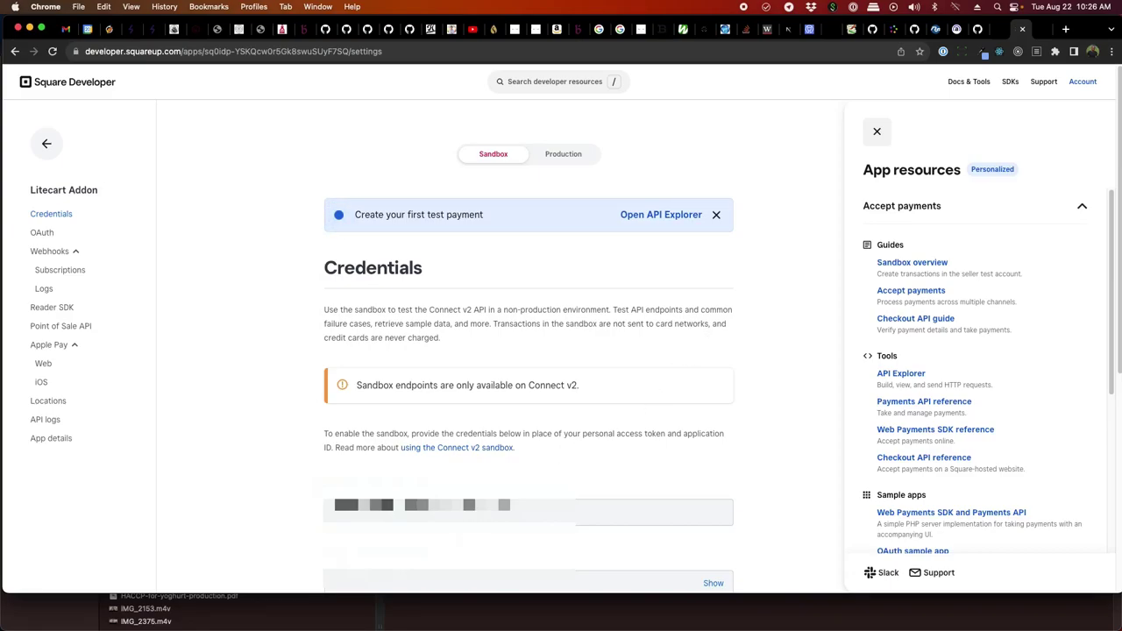
Step: Review the Litecart Addon's sandbox credentials and highlight the Default Test Account's location ID under Locations
scroll(528, 350, "down", 5)
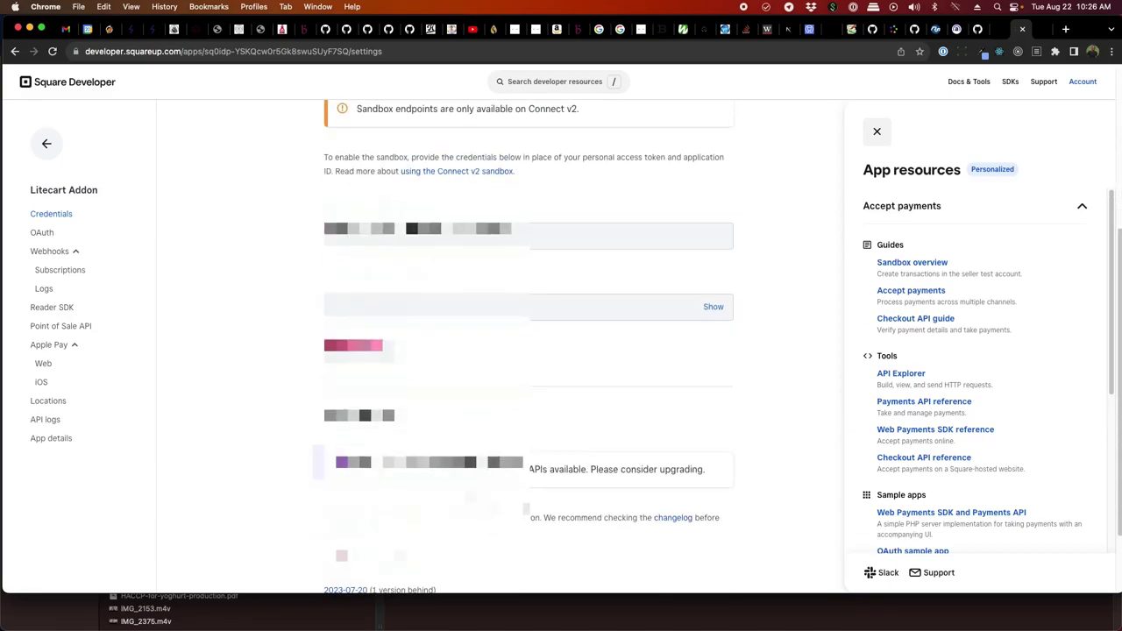
scroll(528, 351, "up", 4)
left_click(63, 403)
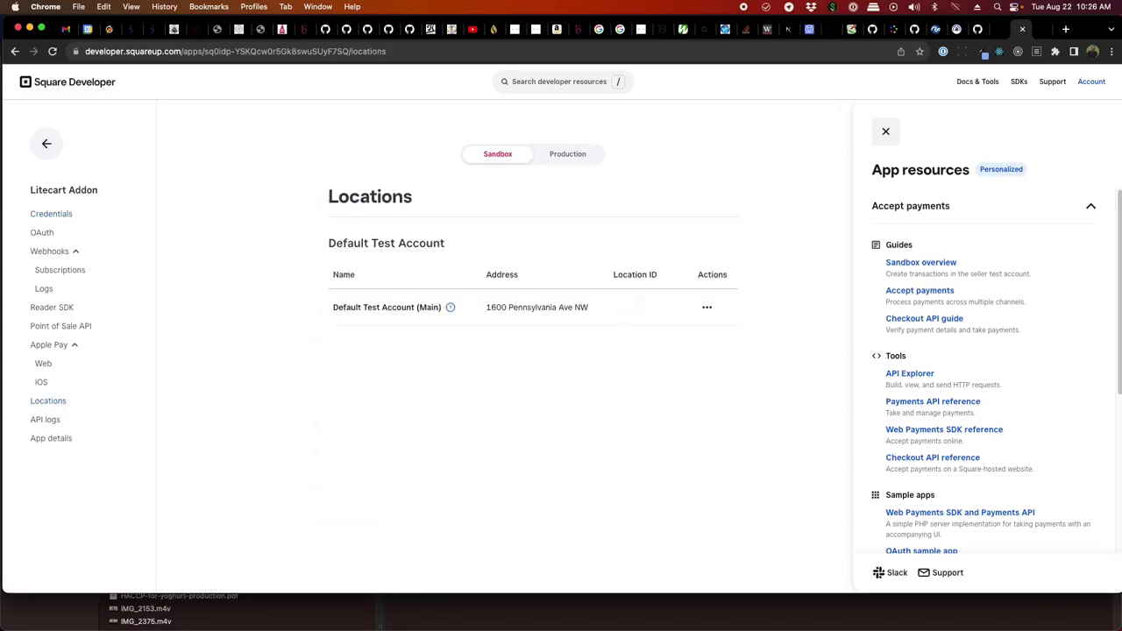
double_click(642, 298)
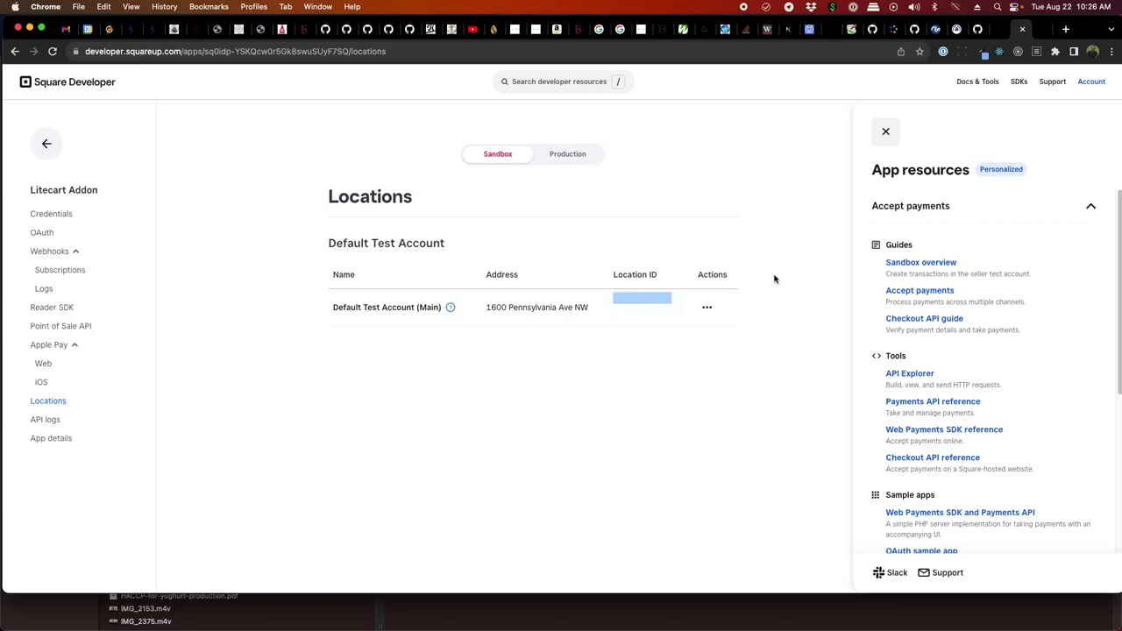
Step: Close the Square developer pages and select the address of the My Applications page for replacement
left_click(1023, 31)
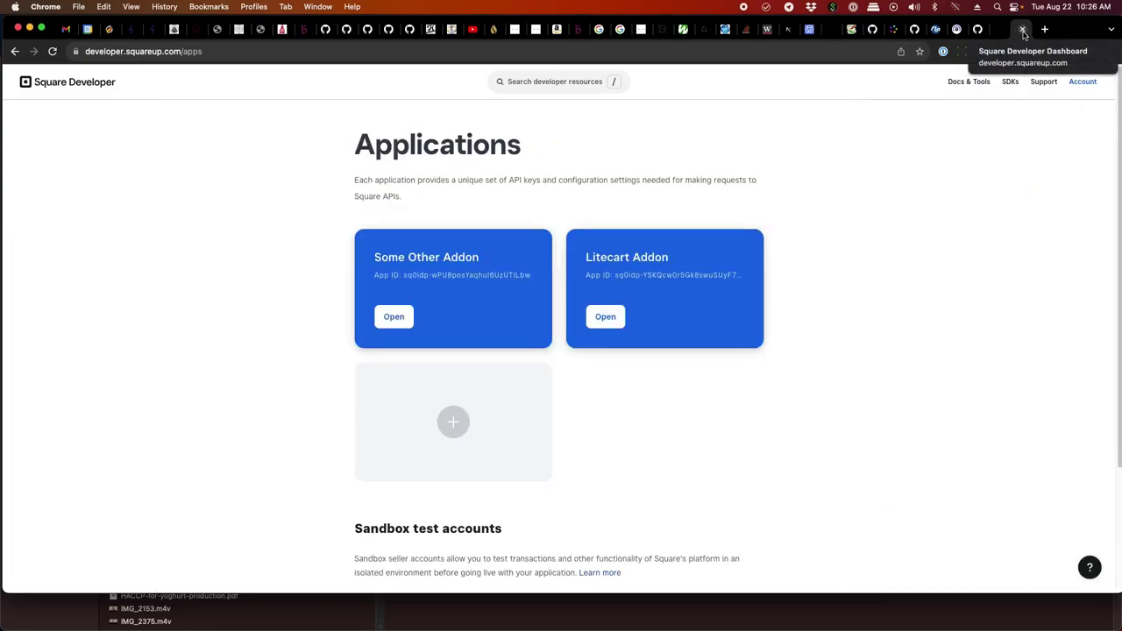
left_click(1023, 30)
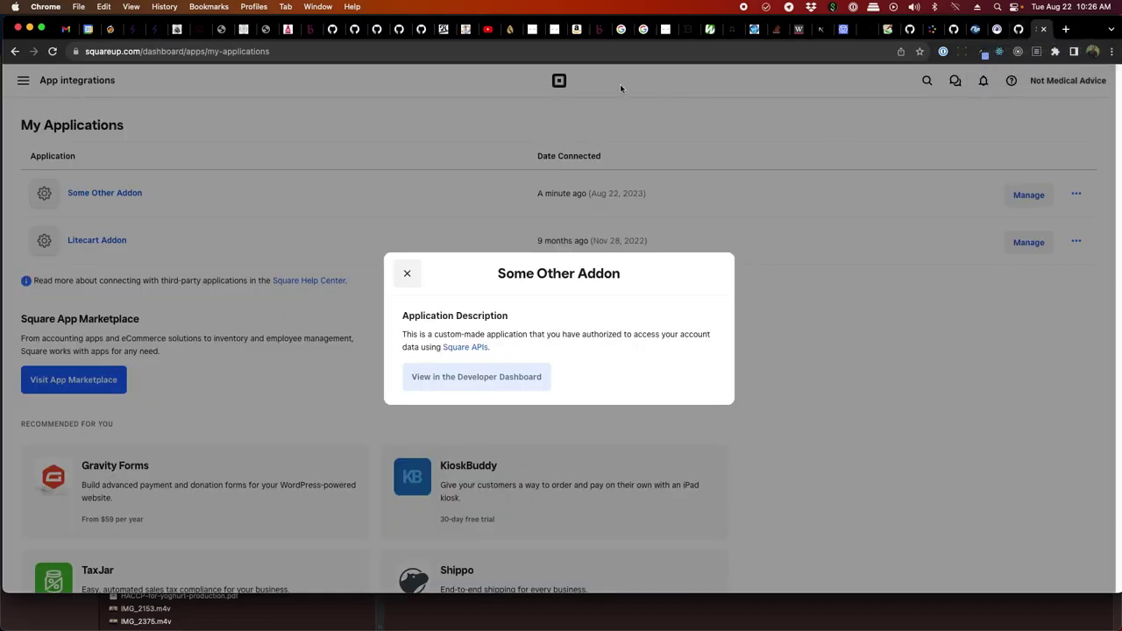
left_click(591, 54)
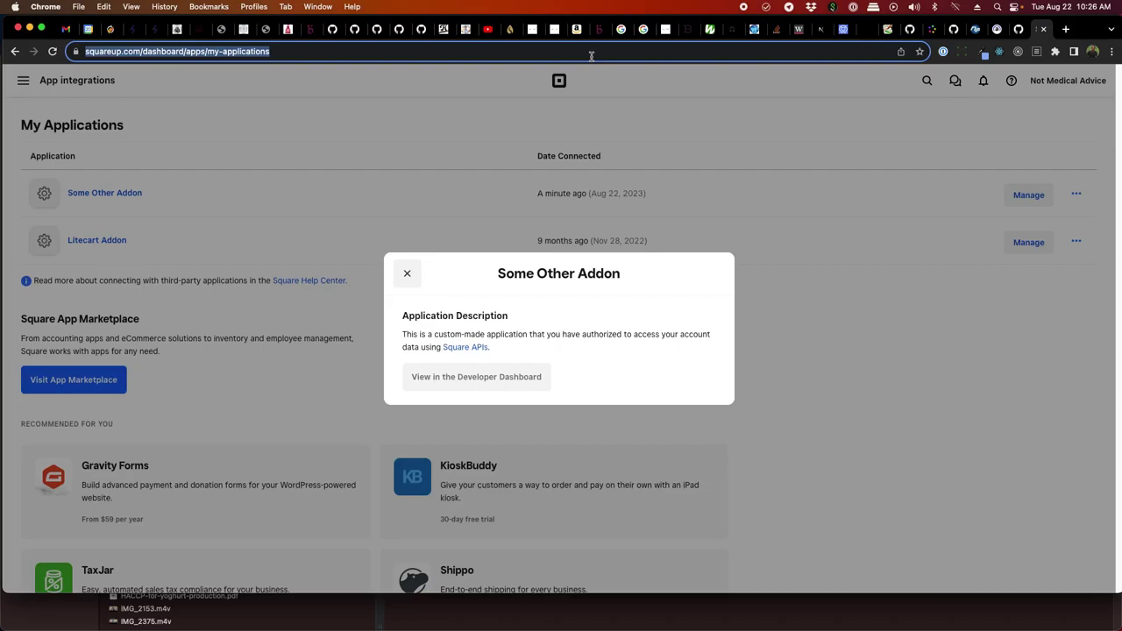
type("litecart")
key("BackSpace")
key("BackSpace")
key("BackSpace")
key("BackSpace")
key("BackSpace")
key("BackSpace")
key("BackSpace")
key("BackSpace")
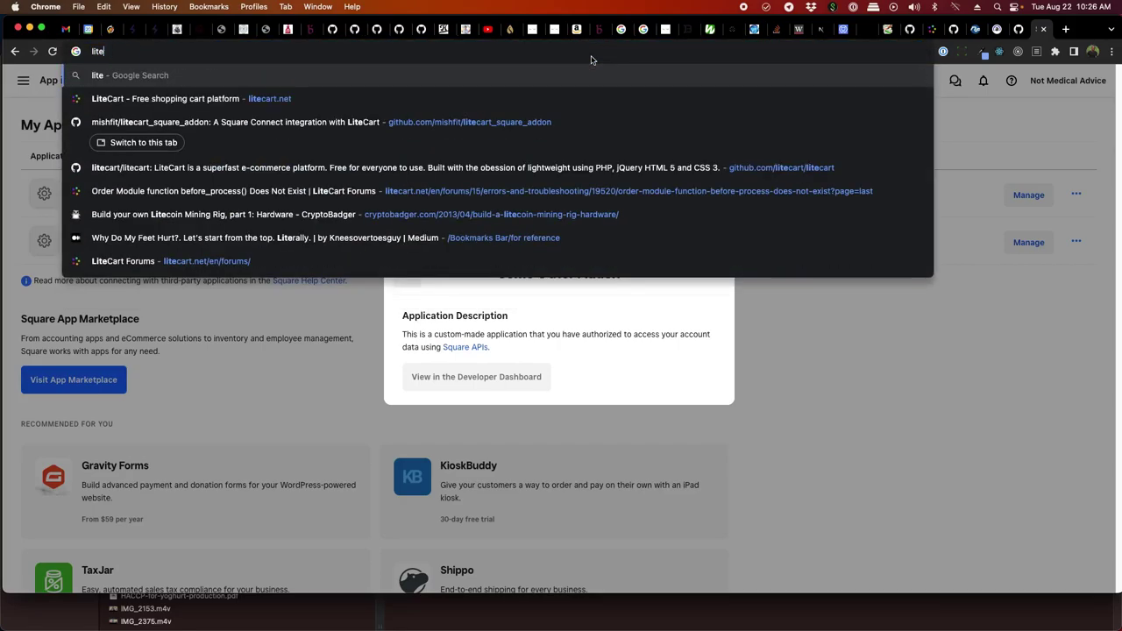
type("not")
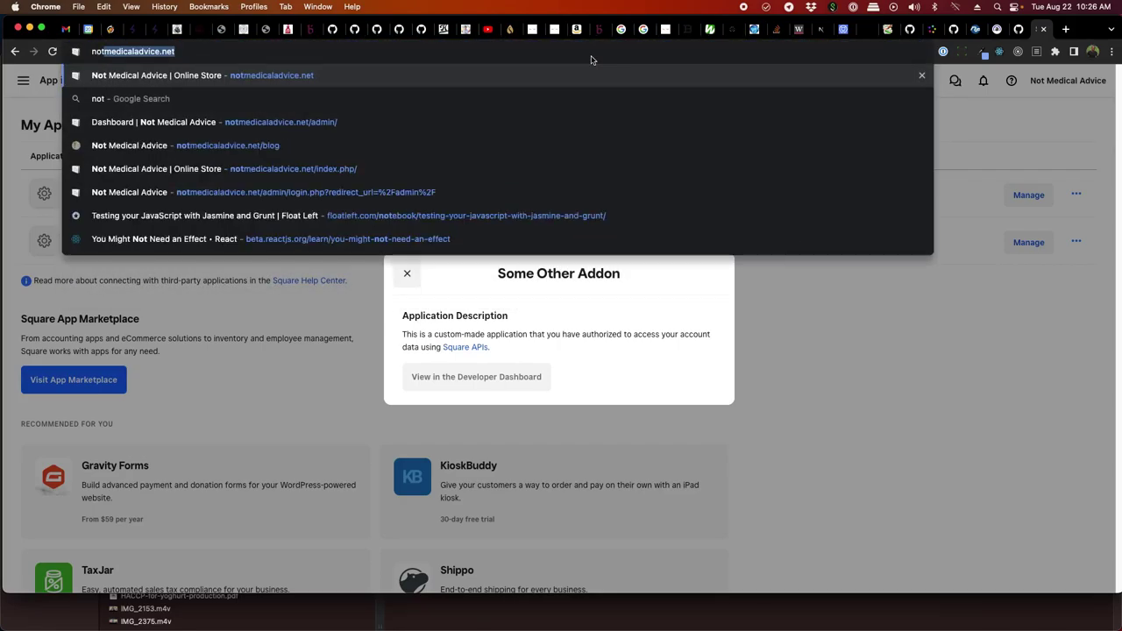
key("BackSpace")
key("BackSpace")
key("BackSpace")
key("BackSpace")
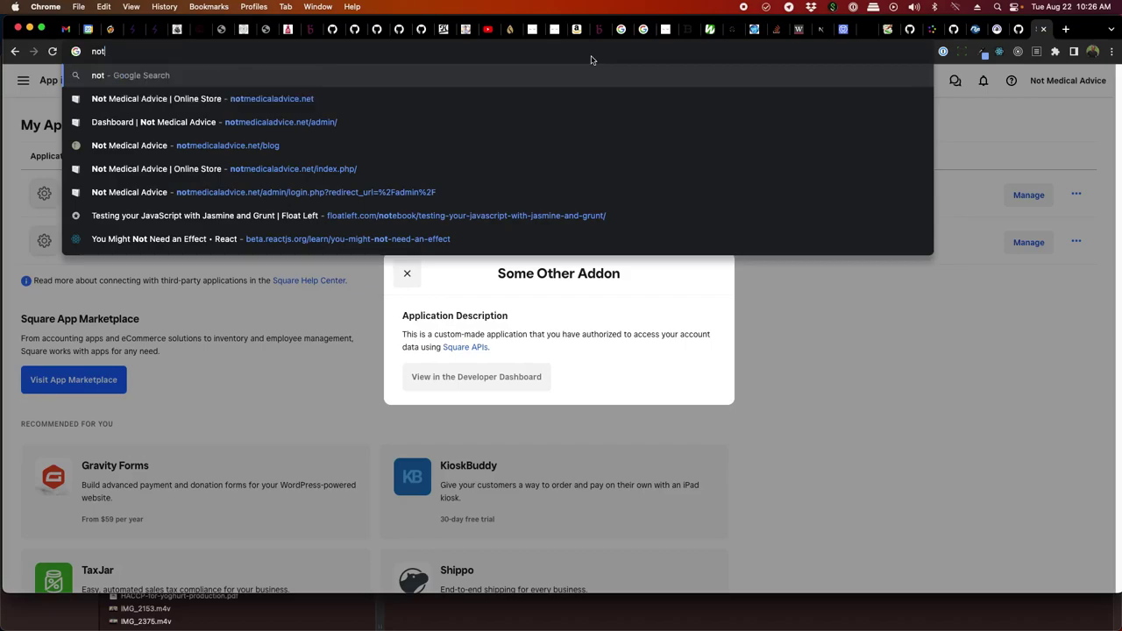
Step: Load the shop-test.nokware.net admin site and sign in with the saved admin username and password
type("shop")
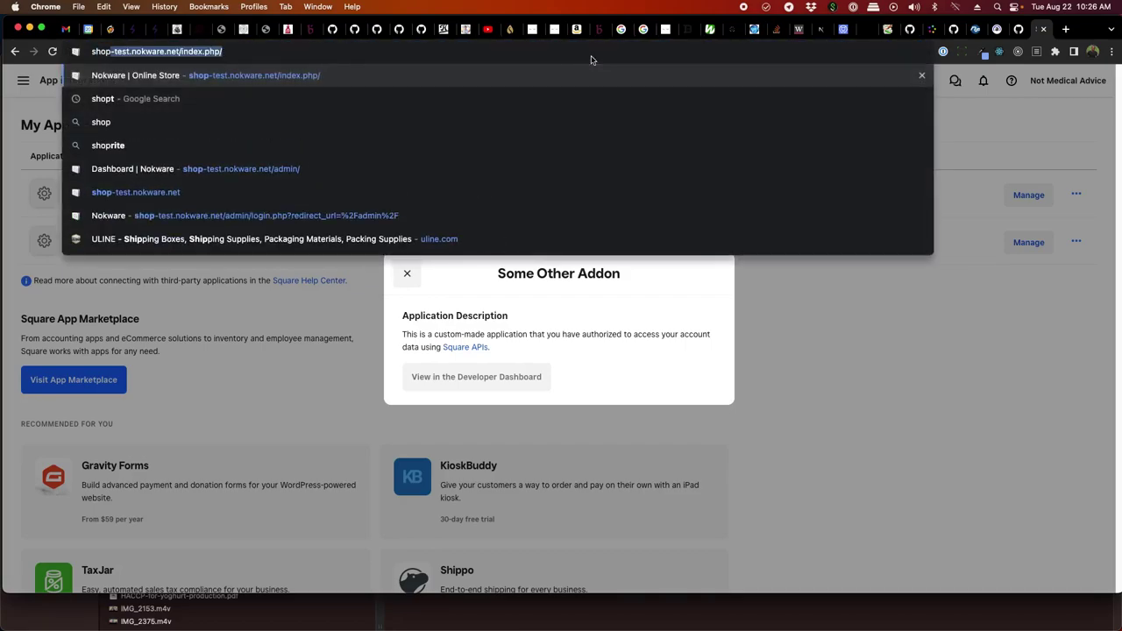
key("Down")
key("Down")
key("Down")
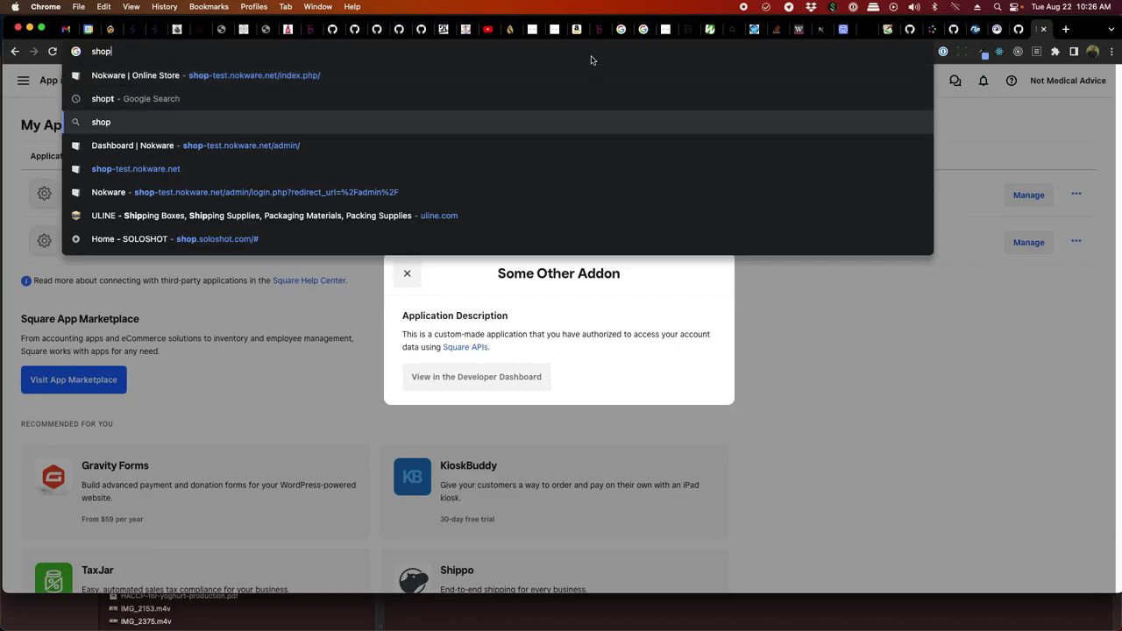
key("Return")
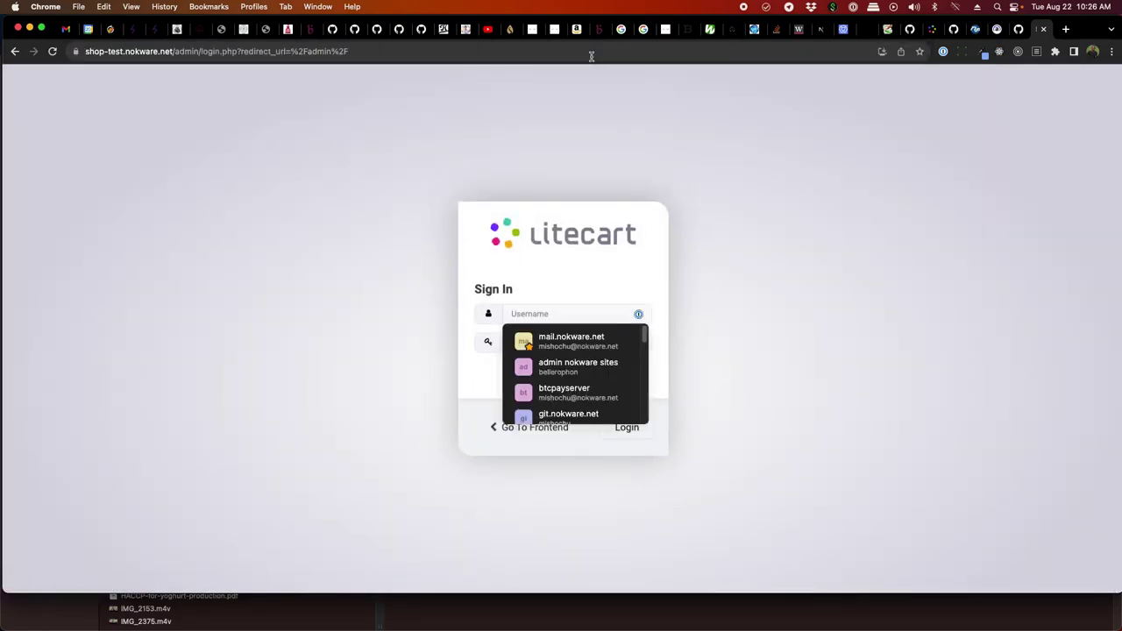
left_click(605, 367)
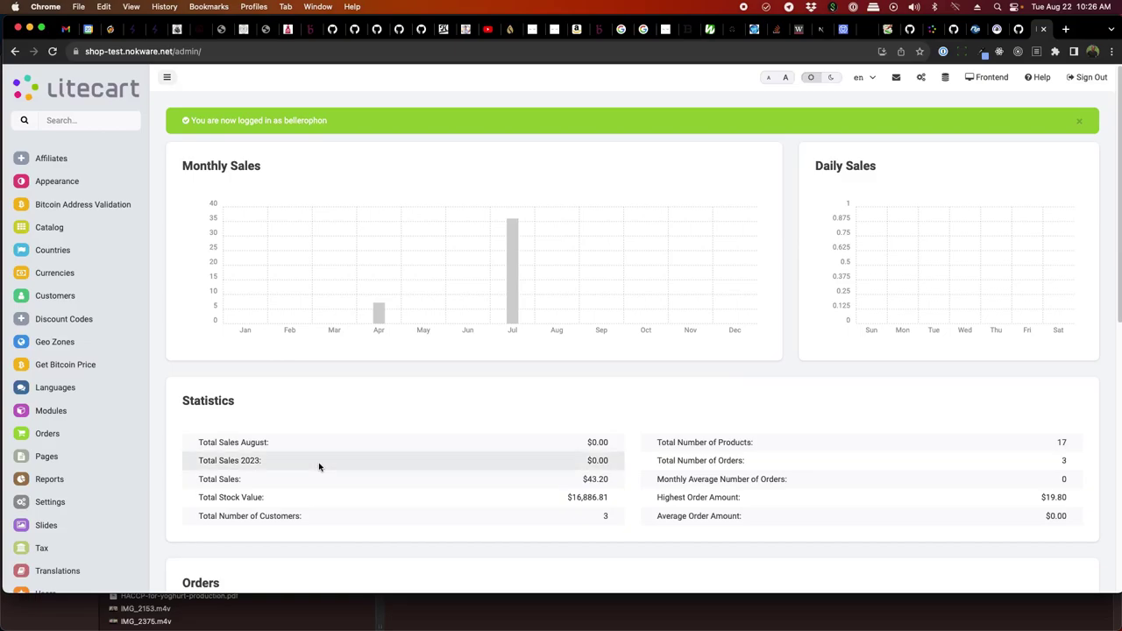
Step: List the store's payment modules and open the Square Checkout module for editing
left_click(54, 417)
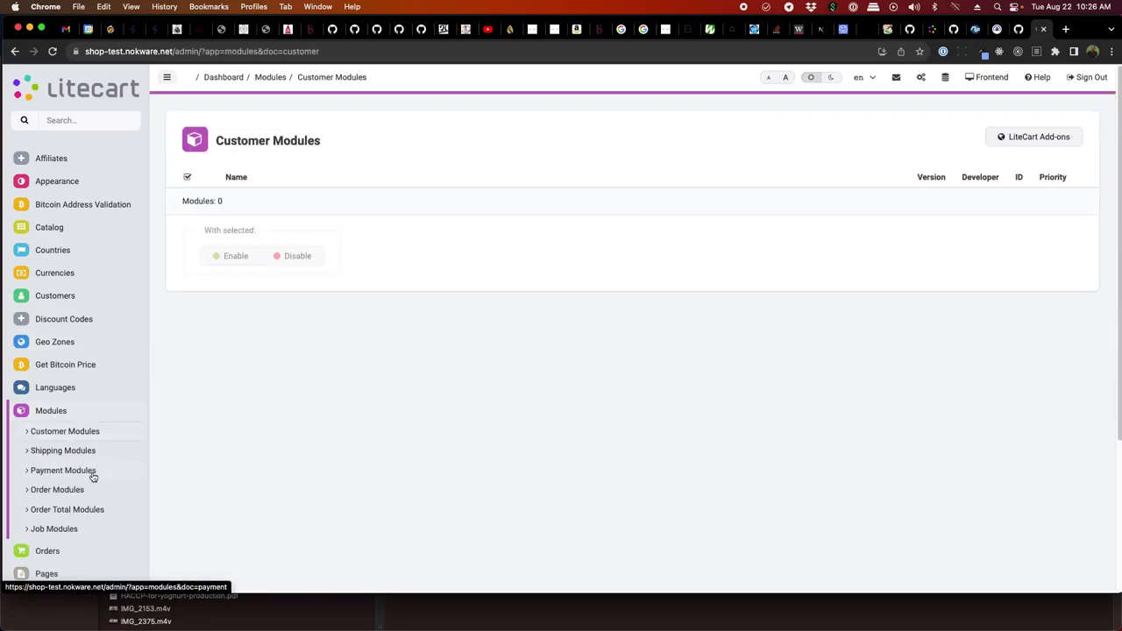
left_click(71, 470)
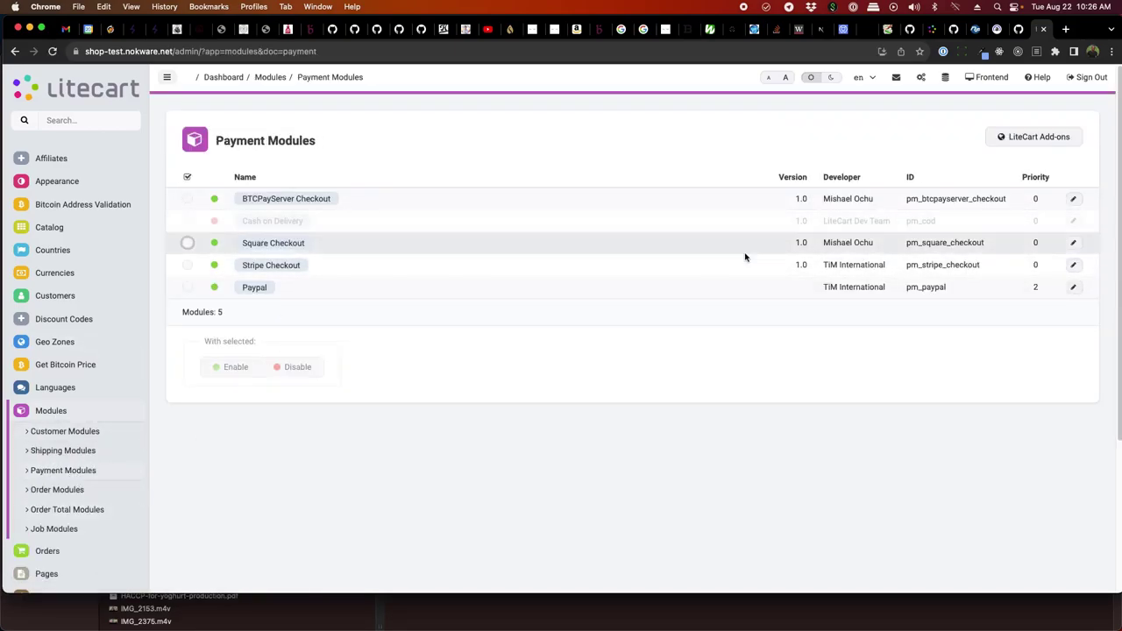
left_click(1073, 243)
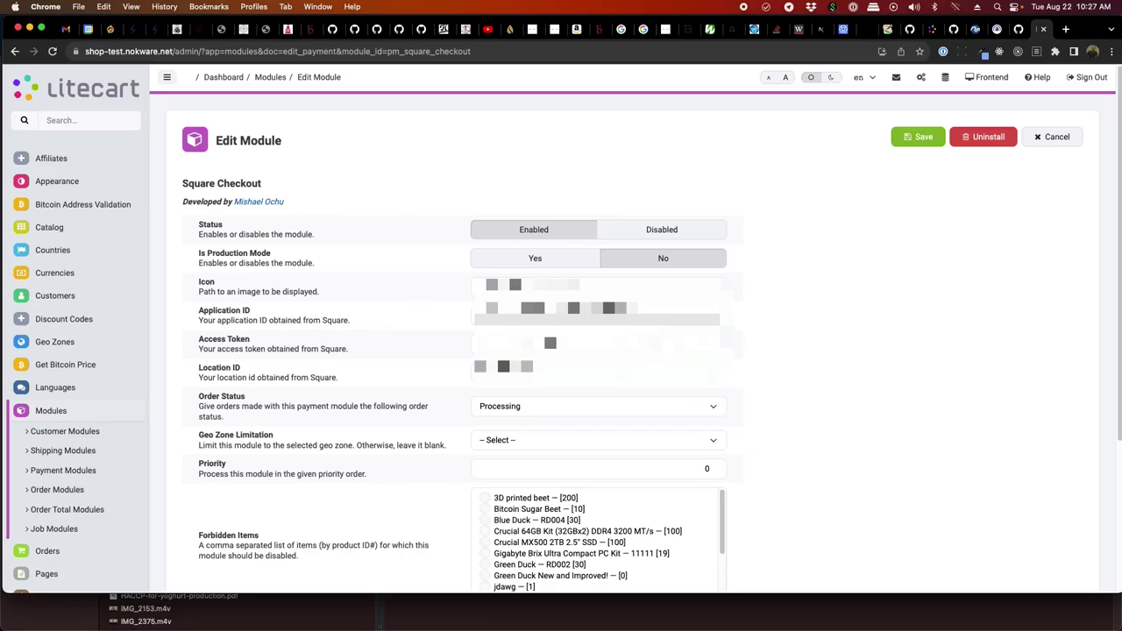
Step: Highlight the Square Checkout module's Icon, Application ID, Access Token and Location ID values in turn
triple_click(526, 285)
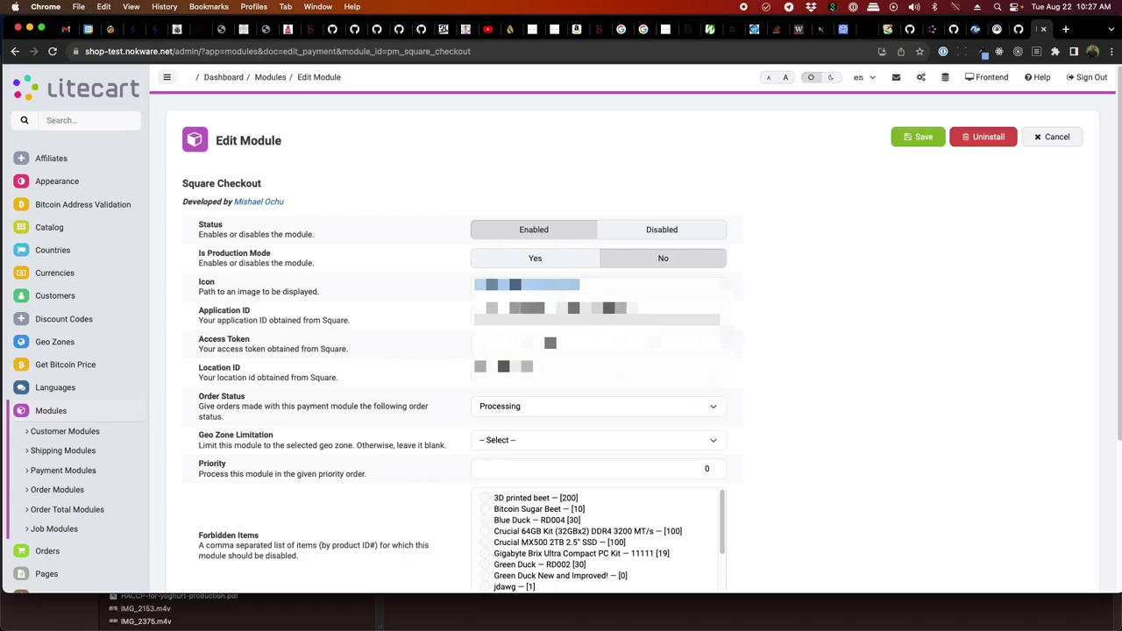
double_click(526, 307)
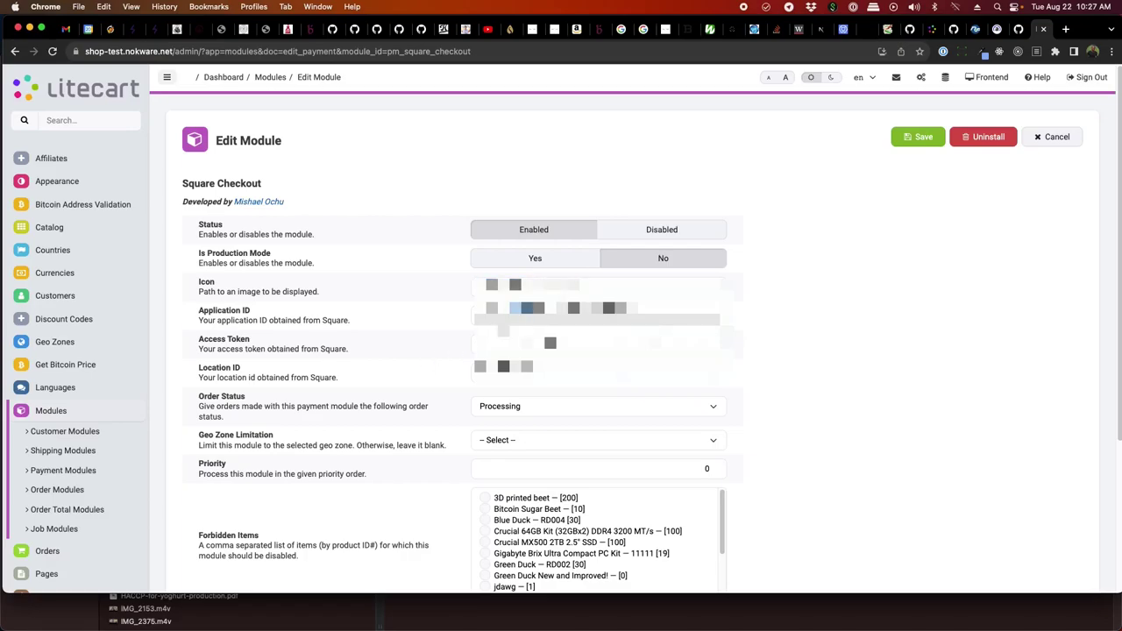
triple_click(526, 308)
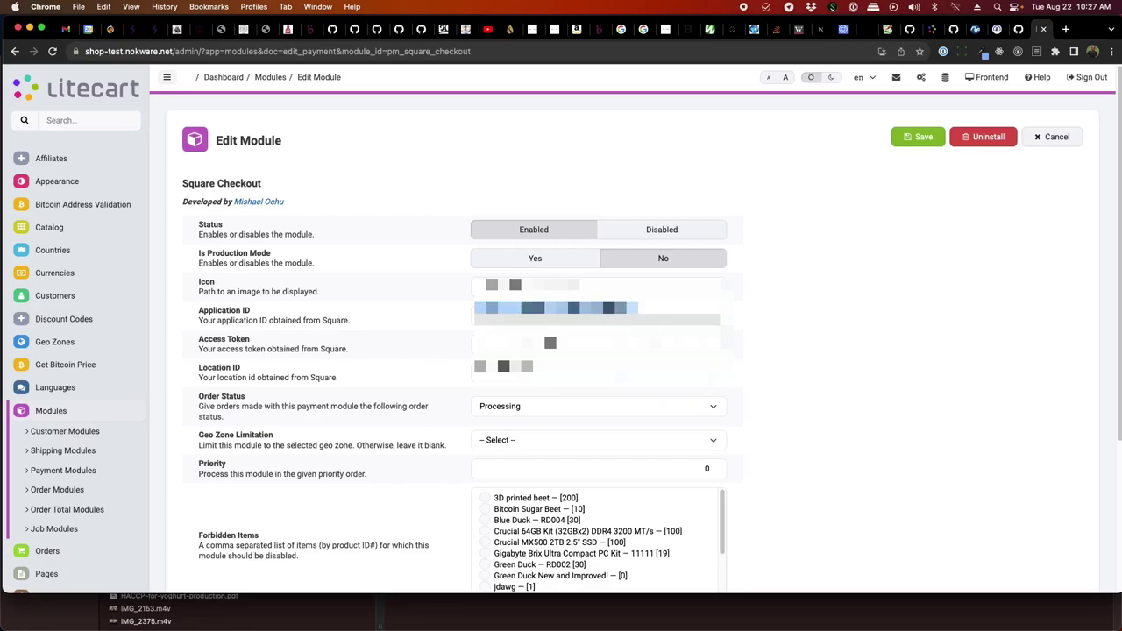
triple_click(526, 343)
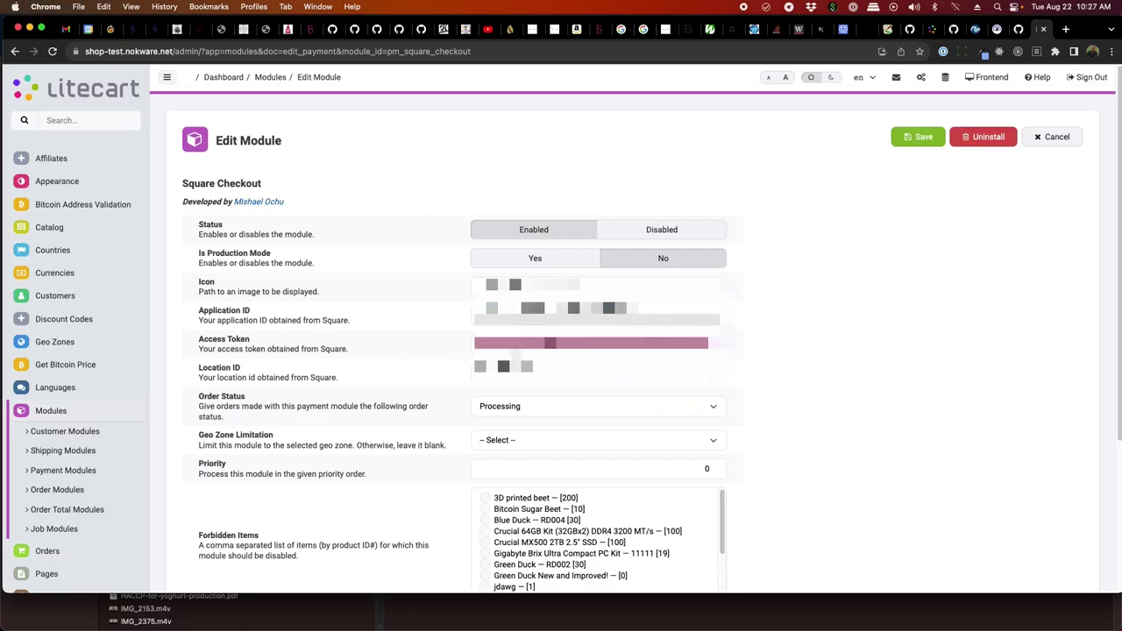
triple_click(503, 367)
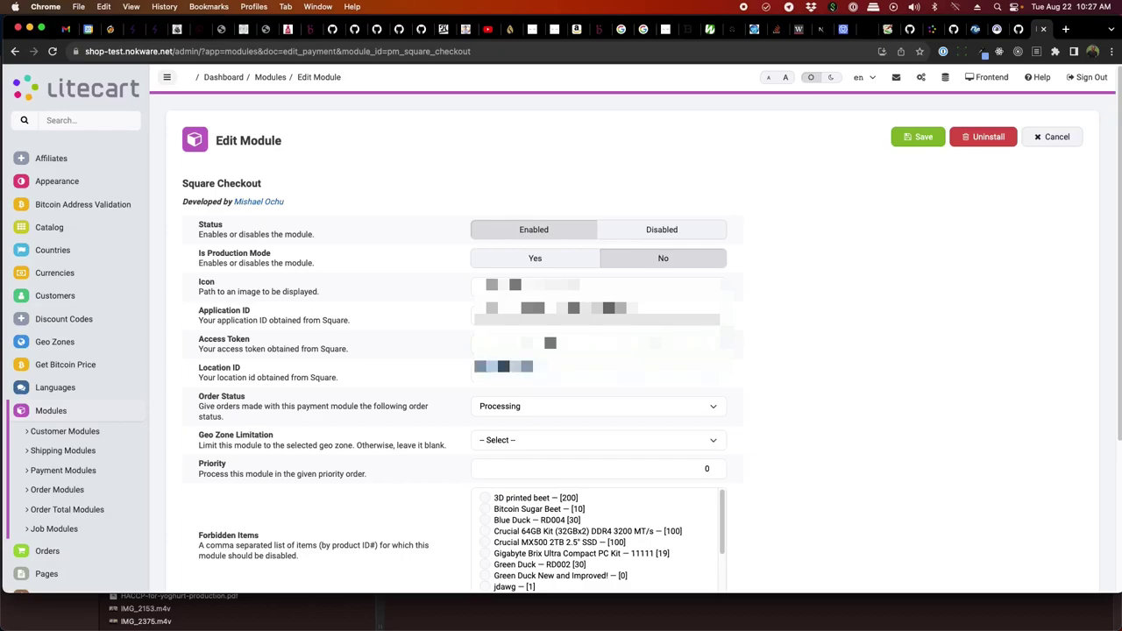
left_click(818, 357)
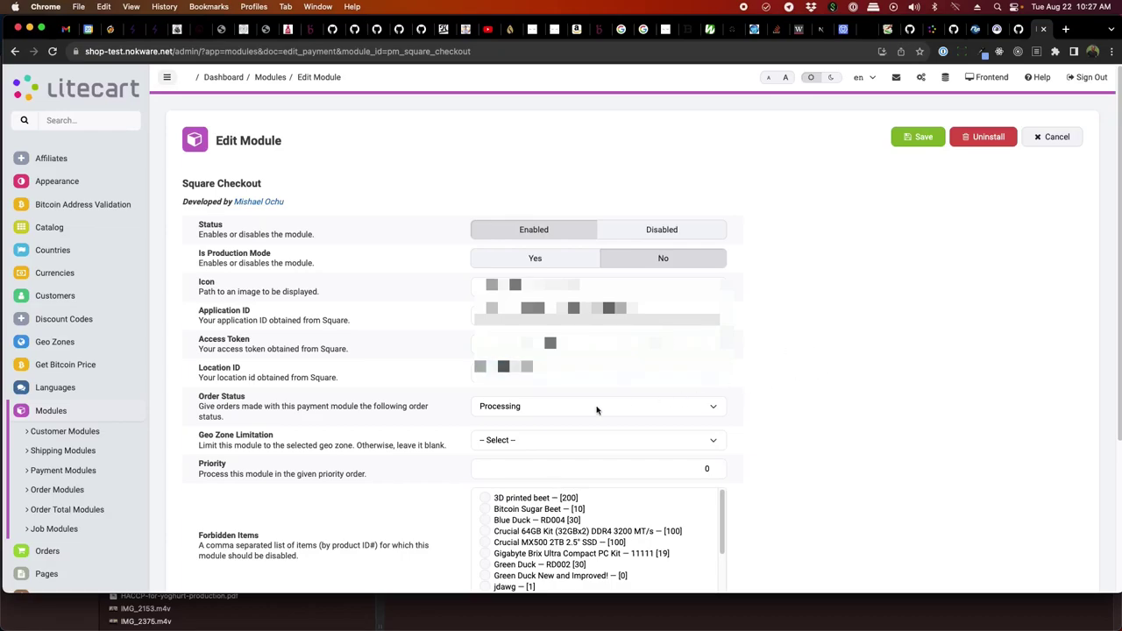
Step: Look over the Order Status choices, keep Processing, and review the remaining settings through Forbidden Items and Forbidden Options
left_click(527, 409)
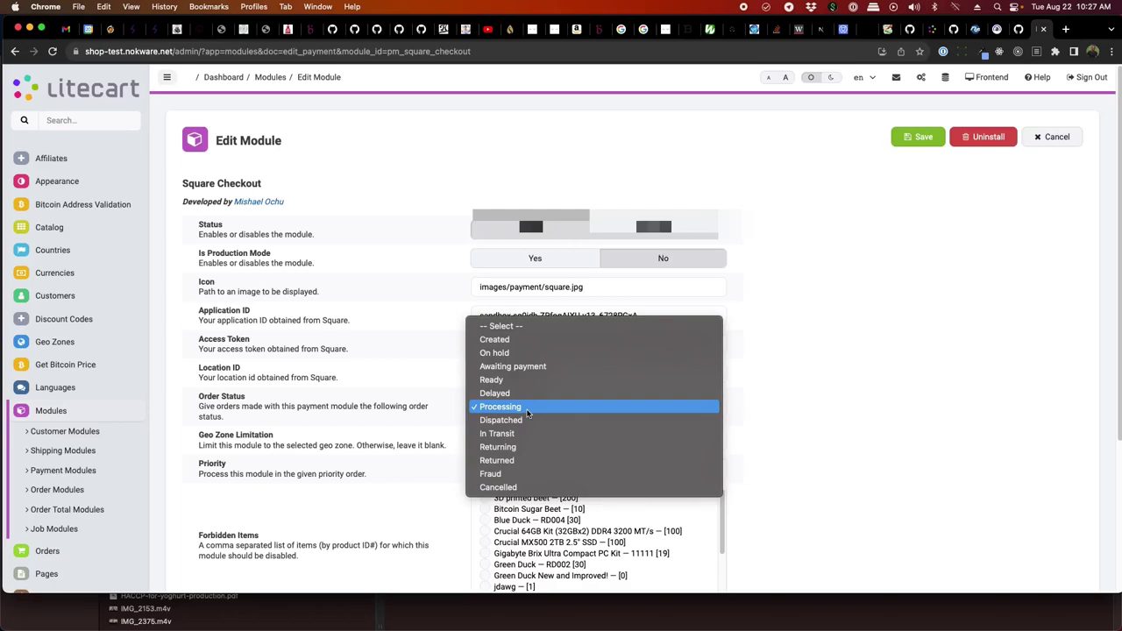
left_click(527, 412)
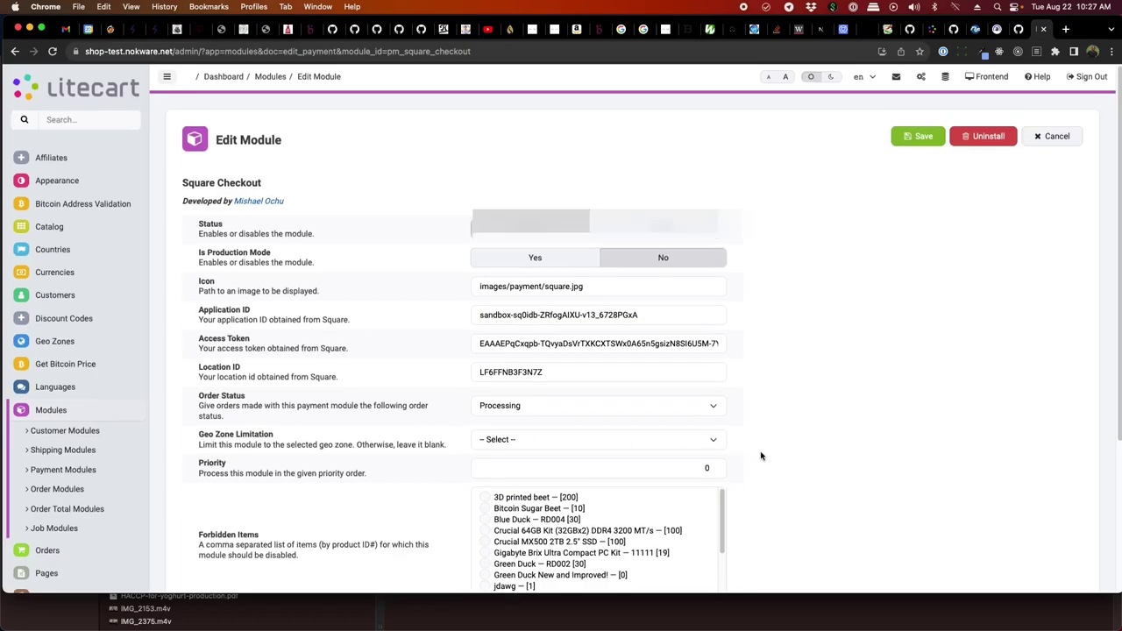
scroll(760, 455, "down", 1)
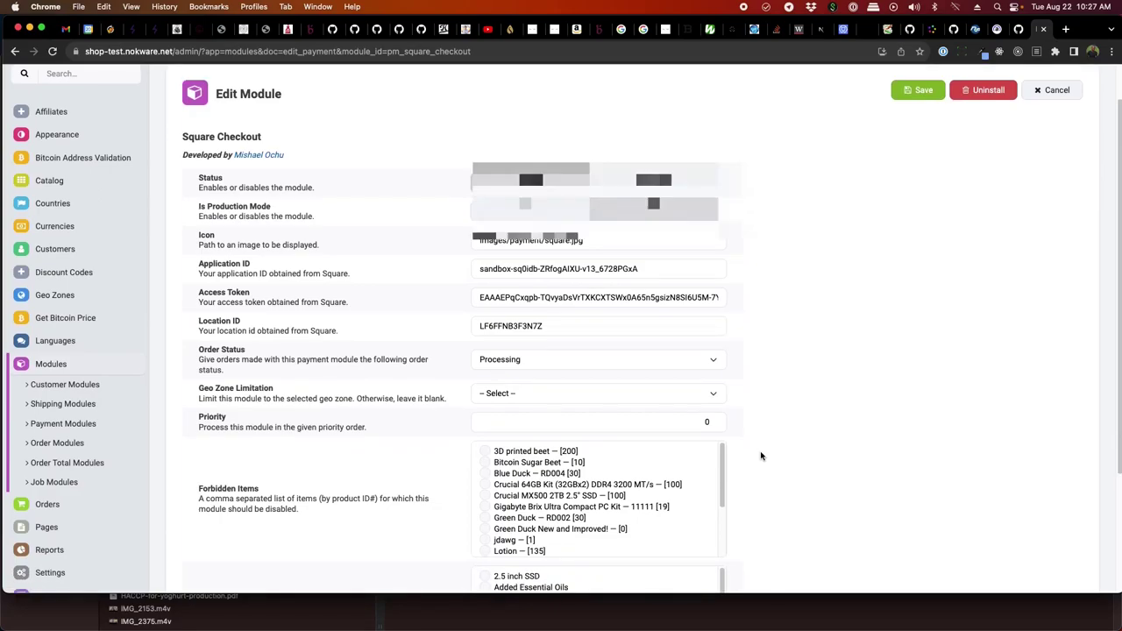
scroll(760, 457, "down", 1)
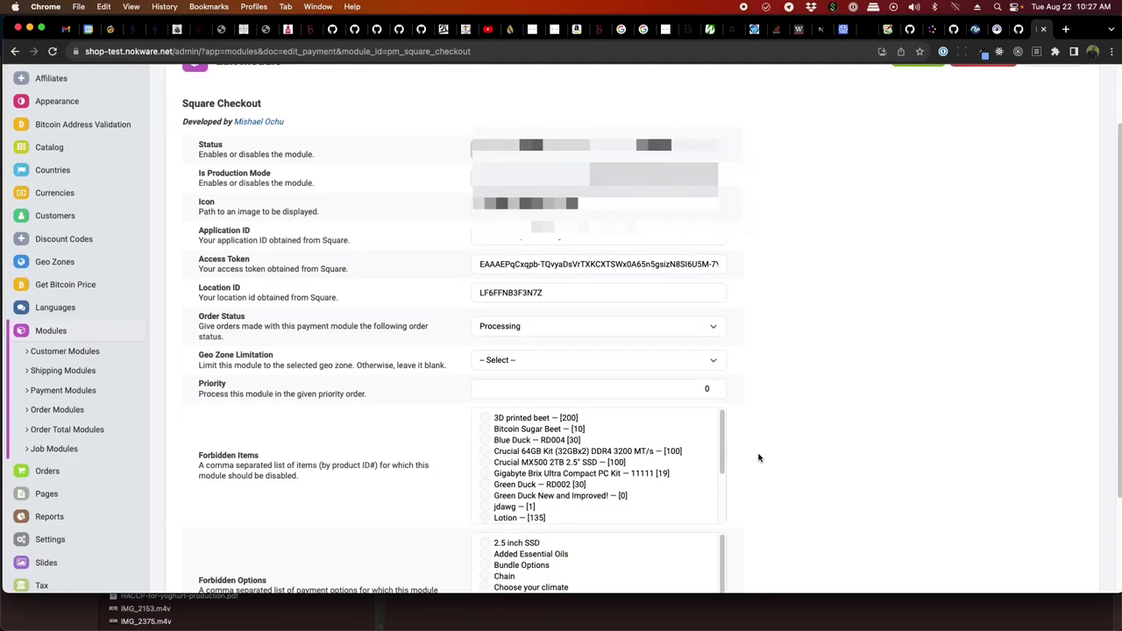
scroll(759, 457, "down", 3)
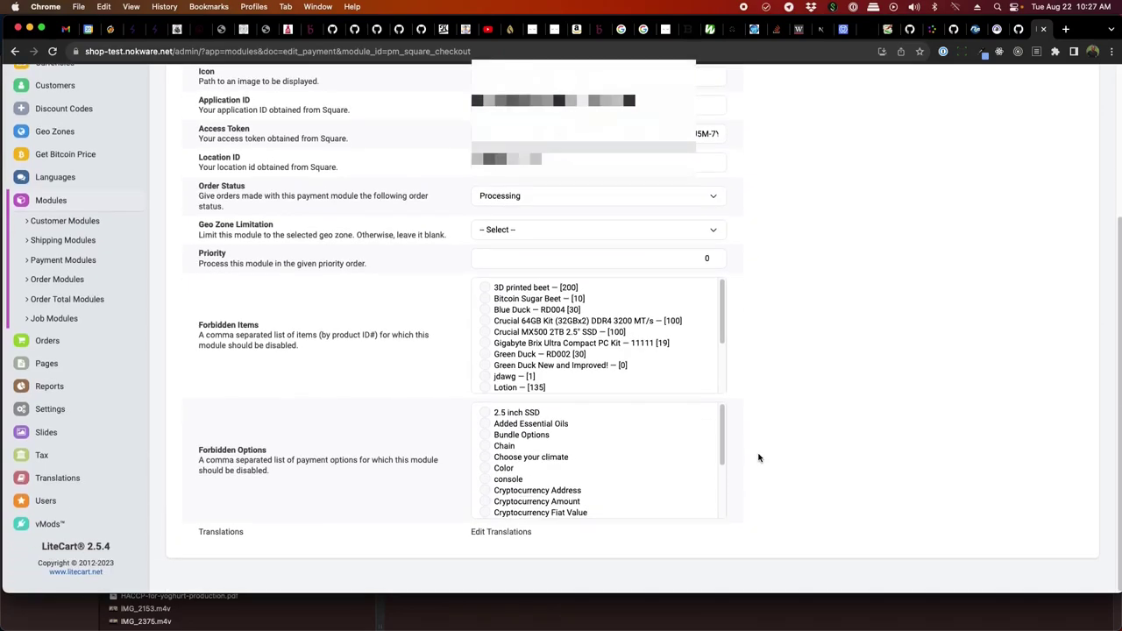
Step: Examine the Square Checkout module's Forbidden Options list, including the Purchase with Crypto (-15%) entry
mouse_move(724, 443)
left_mouse_down()
mouse_move(712, 502)
mouse_move(724, 422)
left_mouse_up()
left_click_drag(724, 422, 714, 479)
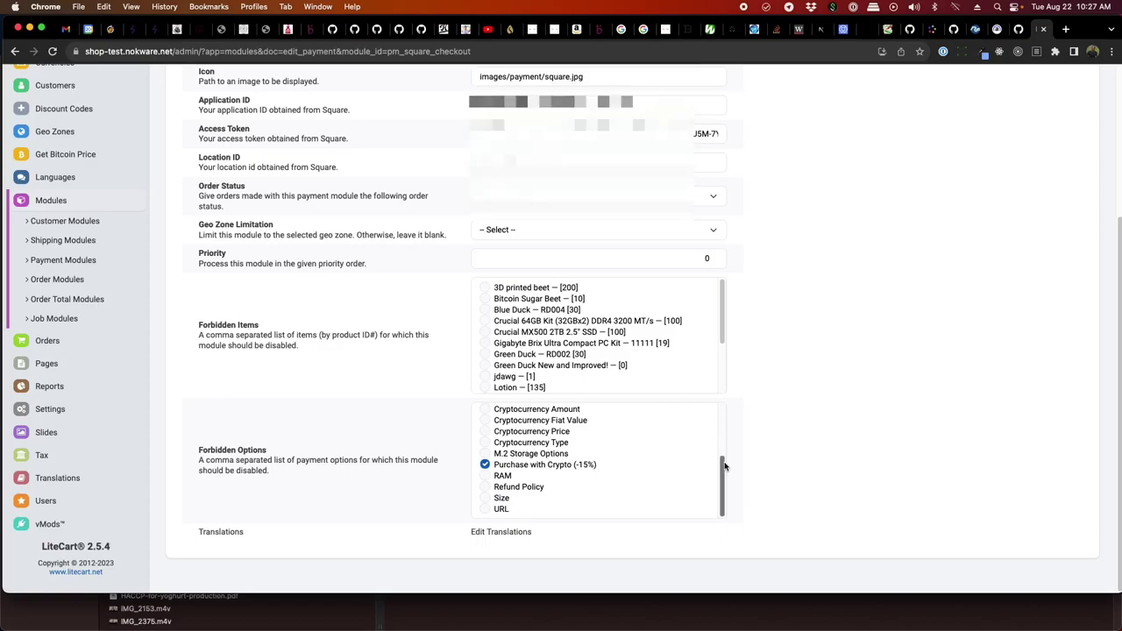
scroll(776, 400, "up", 3)
scroll(775, 403, "down", 2)
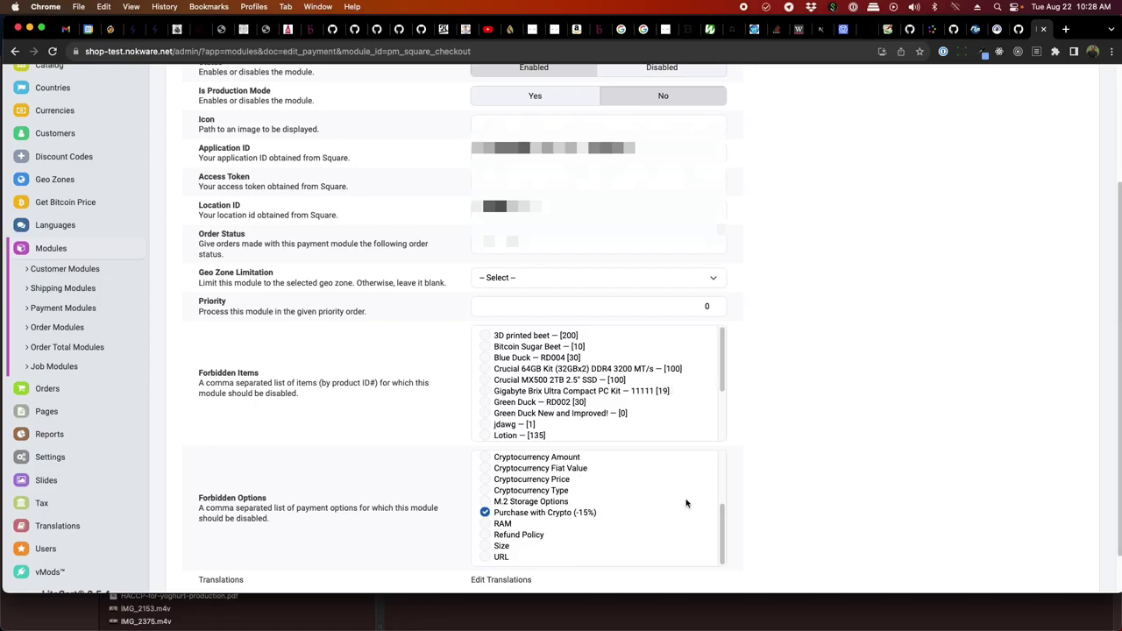
scroll(563, 550, "up", 1)
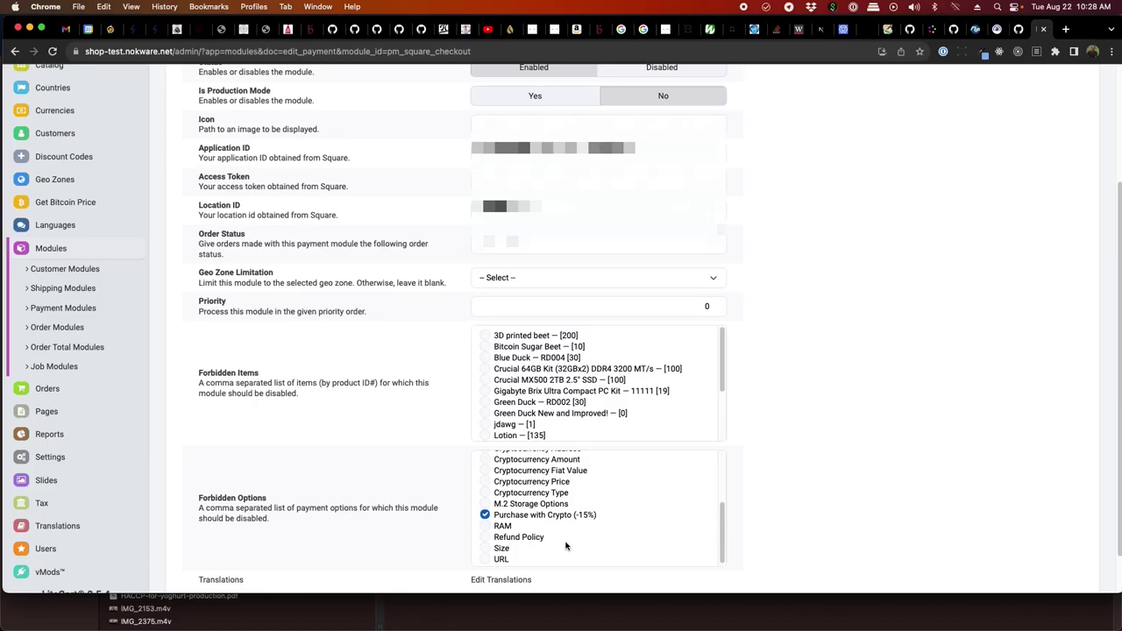
scroll(565, 546, "down", 1)
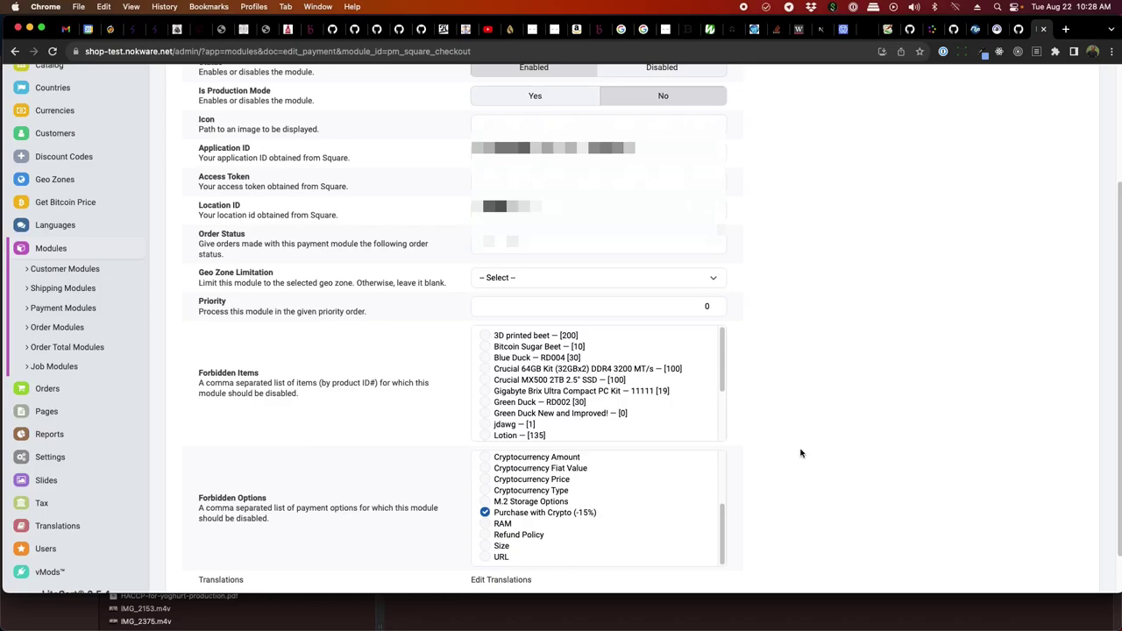
Step: Go to the storefront, add one SAMSUNG 980 M.2 1TB SSD to the cart, and open the checkout page
scroll(801, 453, "up", 5)
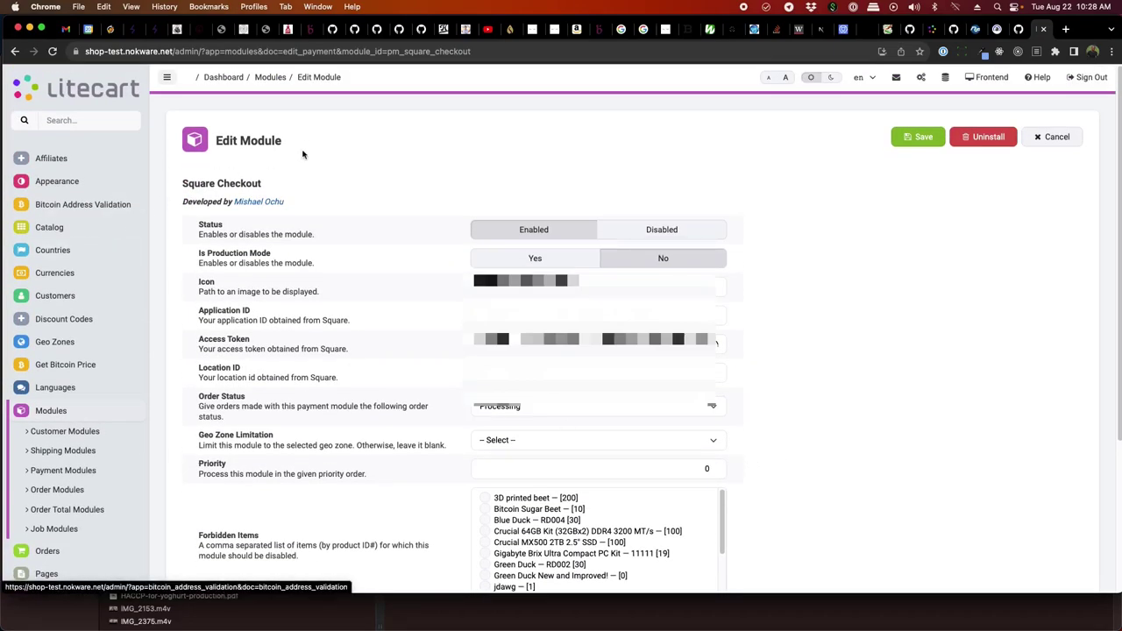
left_click(988, 77)
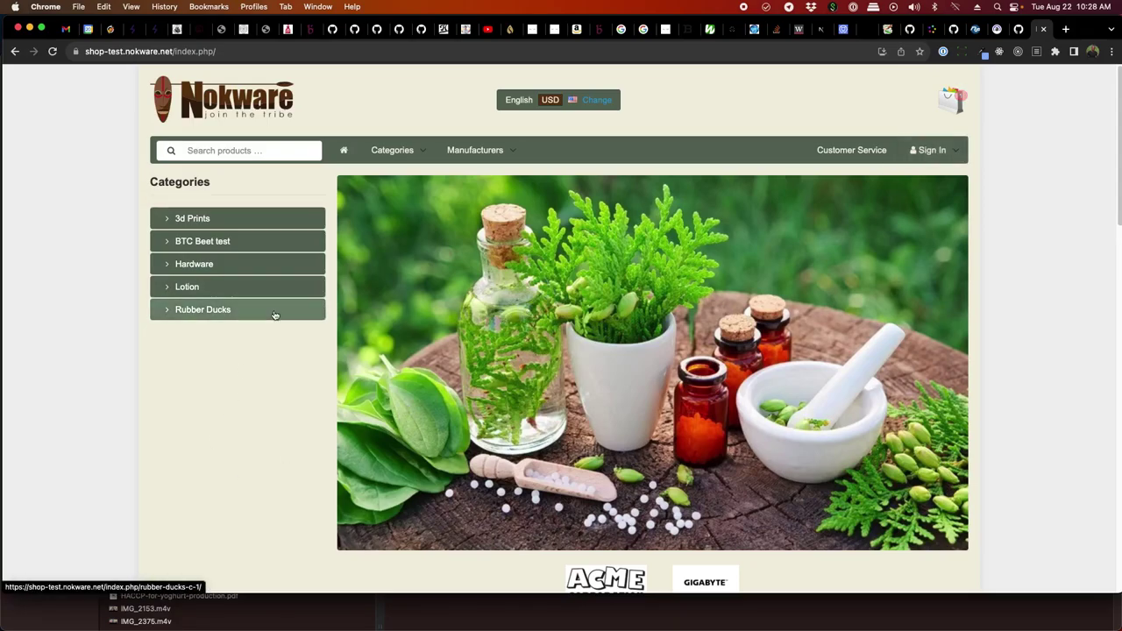
scroll(298, 353, "down", 5)
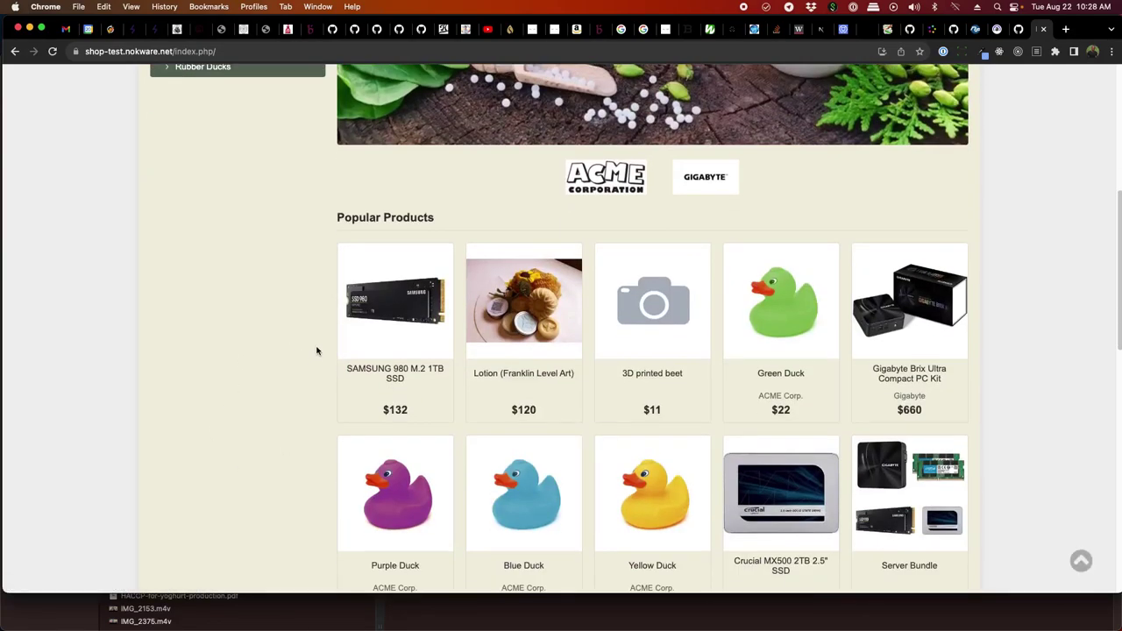
left_click(394, 309)
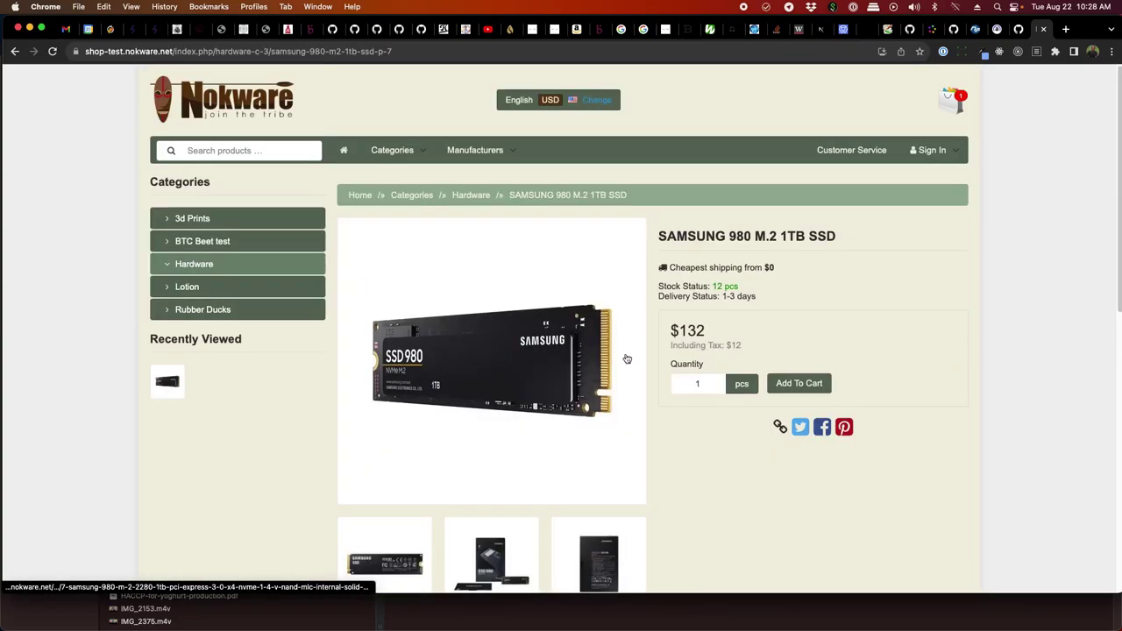
left_click(956, 98)
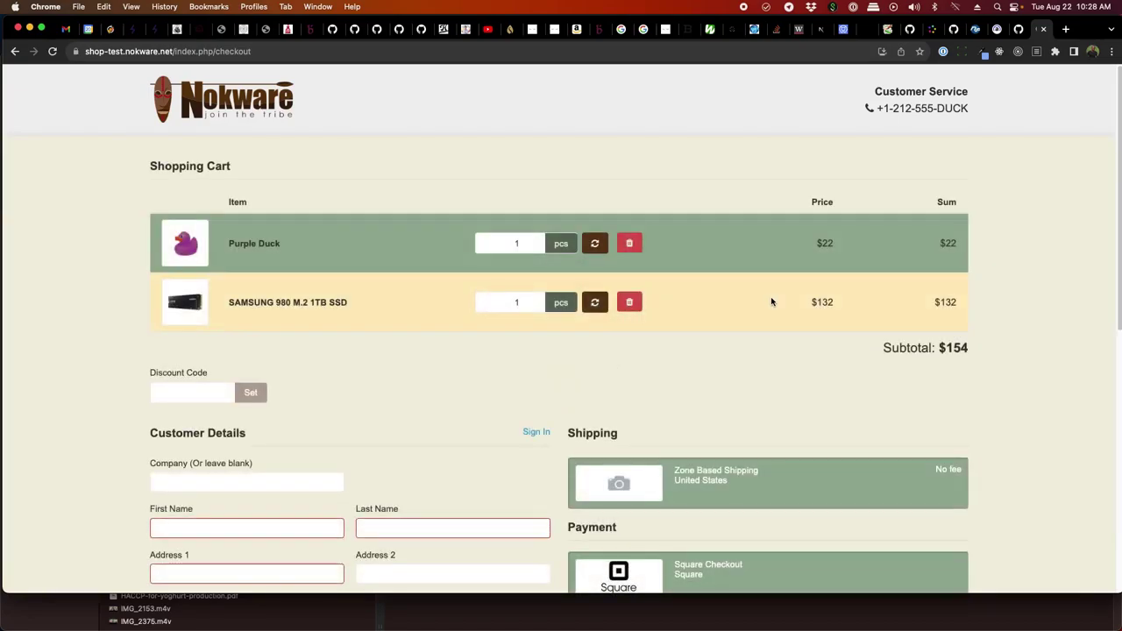
Step: Review the shipping and payment methods offered at checkout for the Purple Duck and SAMSUNG SSD
scroll(500, 414, "down", 2)
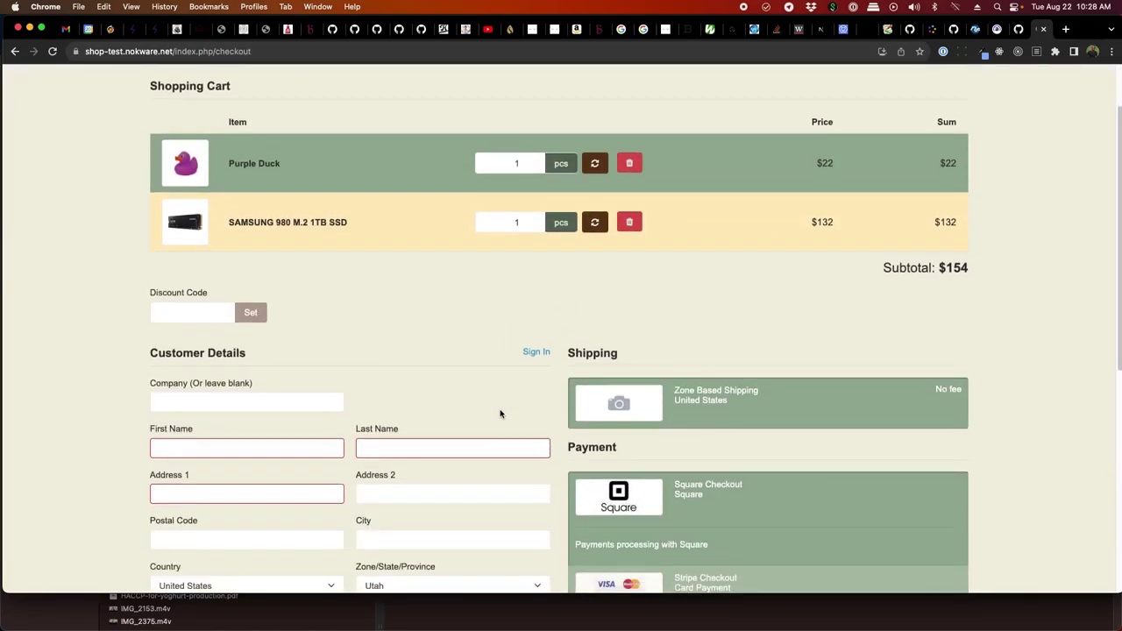
scroll(501, 413, "down", 6)
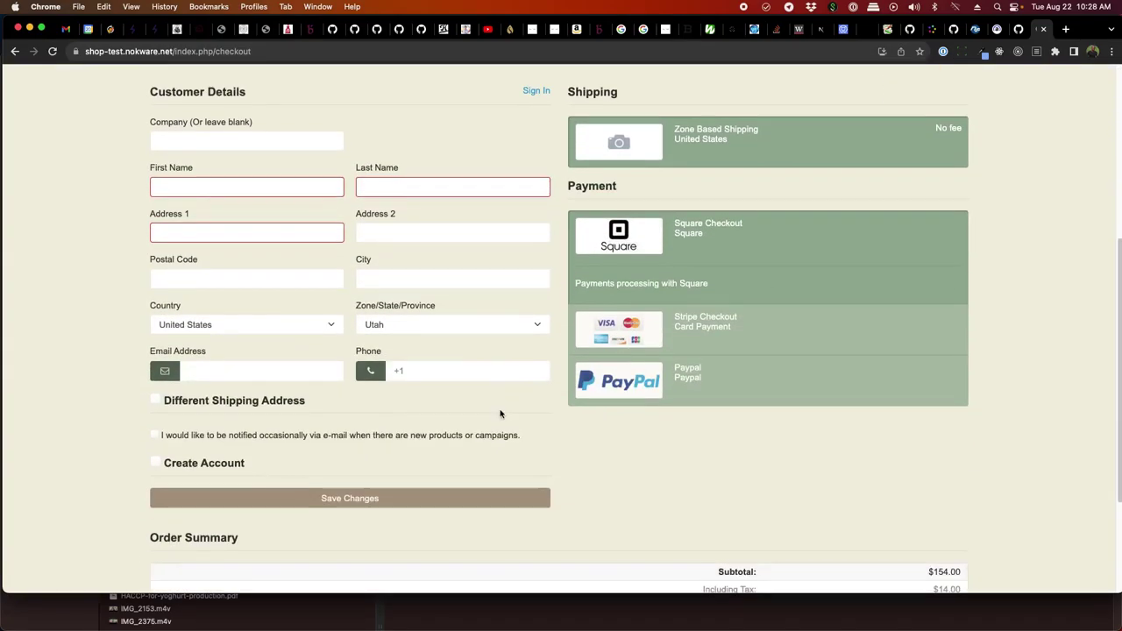
scroll(500, 413, "up", 3)
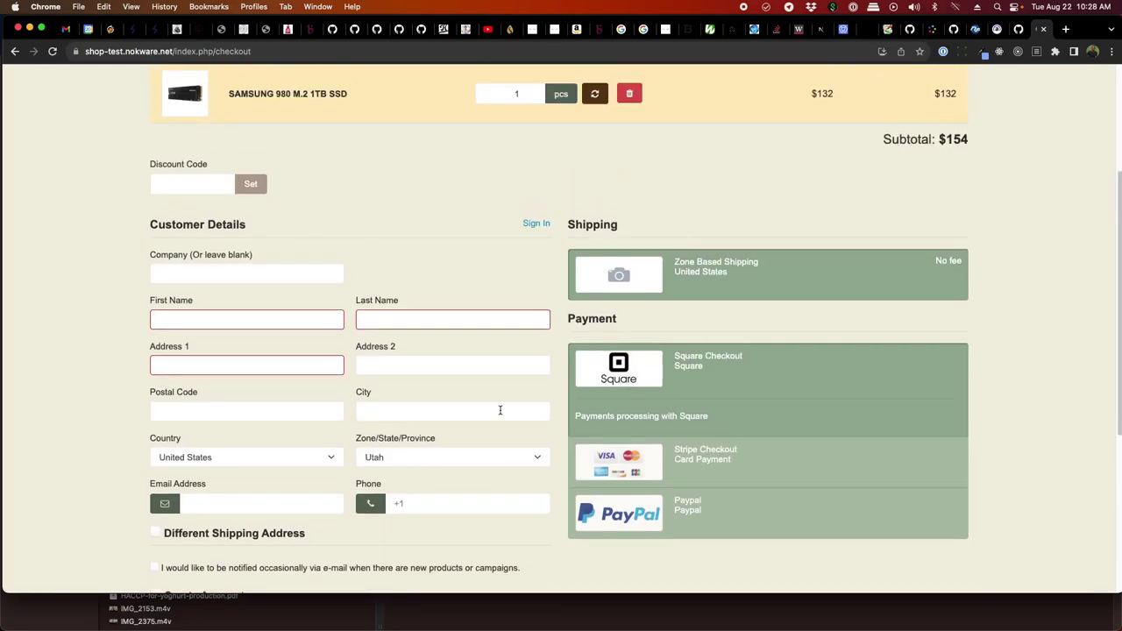
scroll(501, 410, "up", 5)
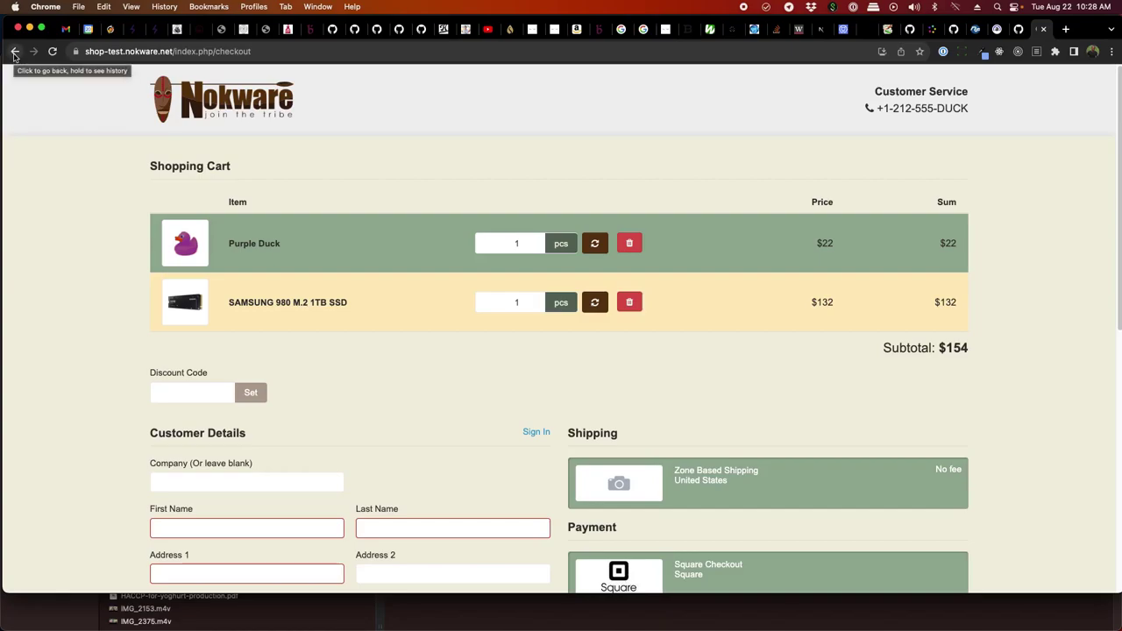
Step: Return to the store admin's payment modules and open BTCPayServer Checkout for editing
left_click(14, 54)
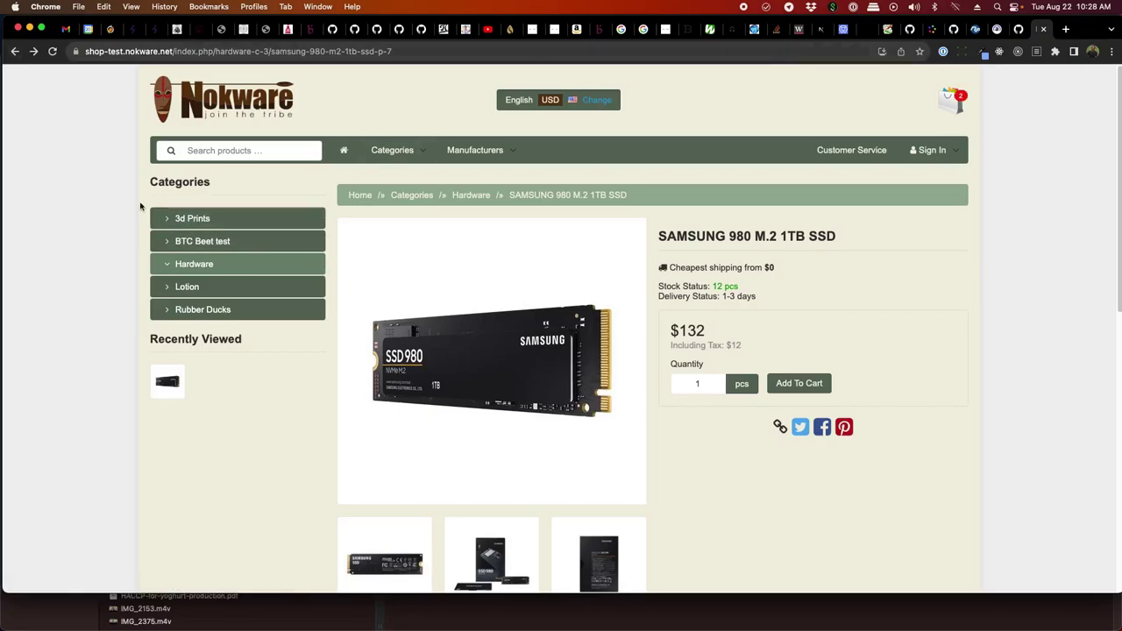
left_click(16, 53)
left_click(15, 53)
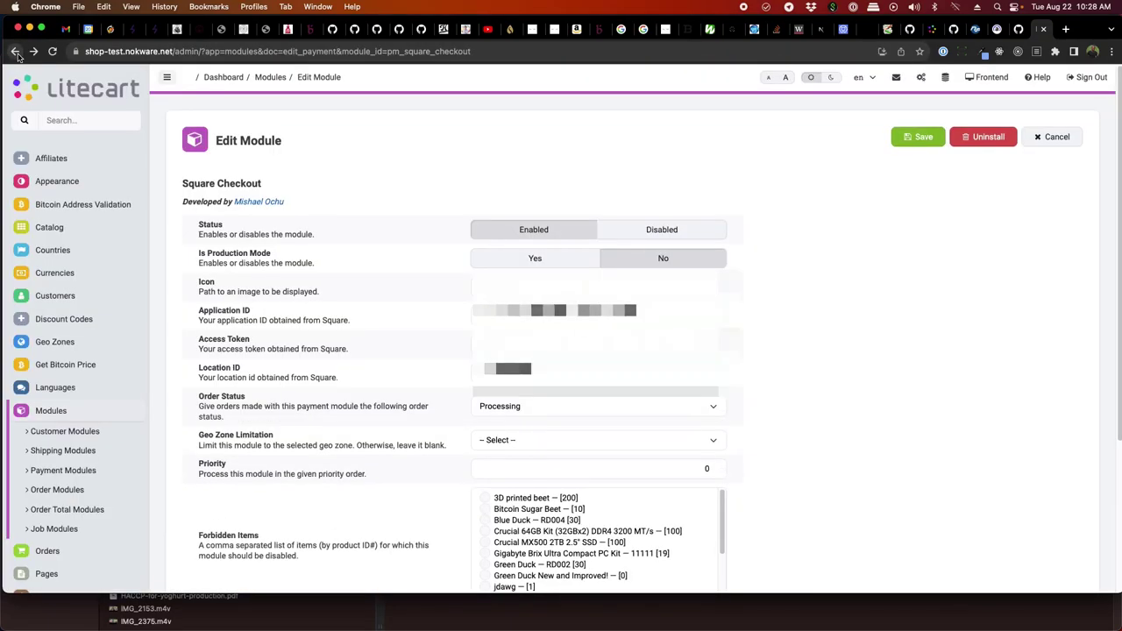
left_click(82, 475)
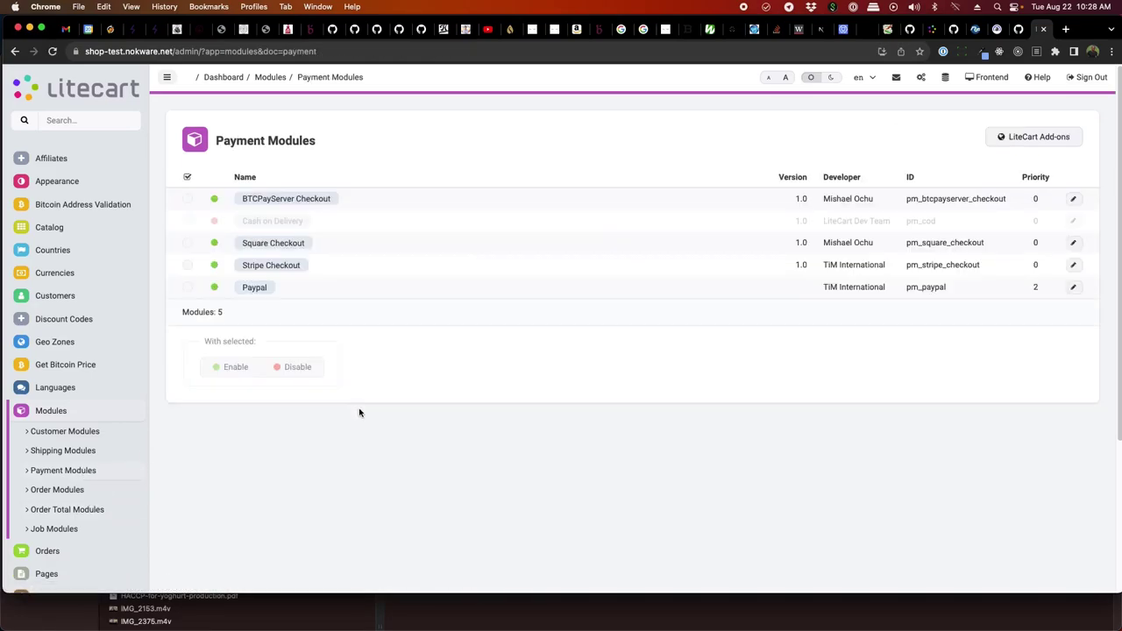
left_click(1073, 199)
Step: Examine which products are ticked in the BTCPayServer Checkout module's Forbidden Items list
scroll(619, 465, "down", 3)
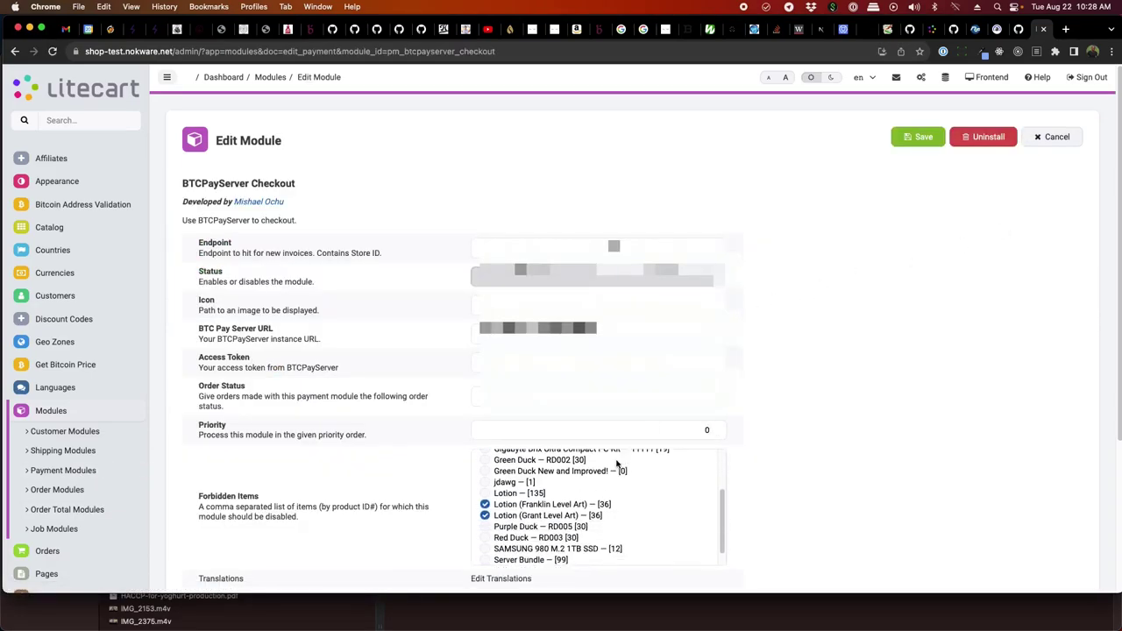
scroll(622, 466, "up", 3)
scroll(775, 483, "down", 2)
scroll(775, 483, "down", 2)
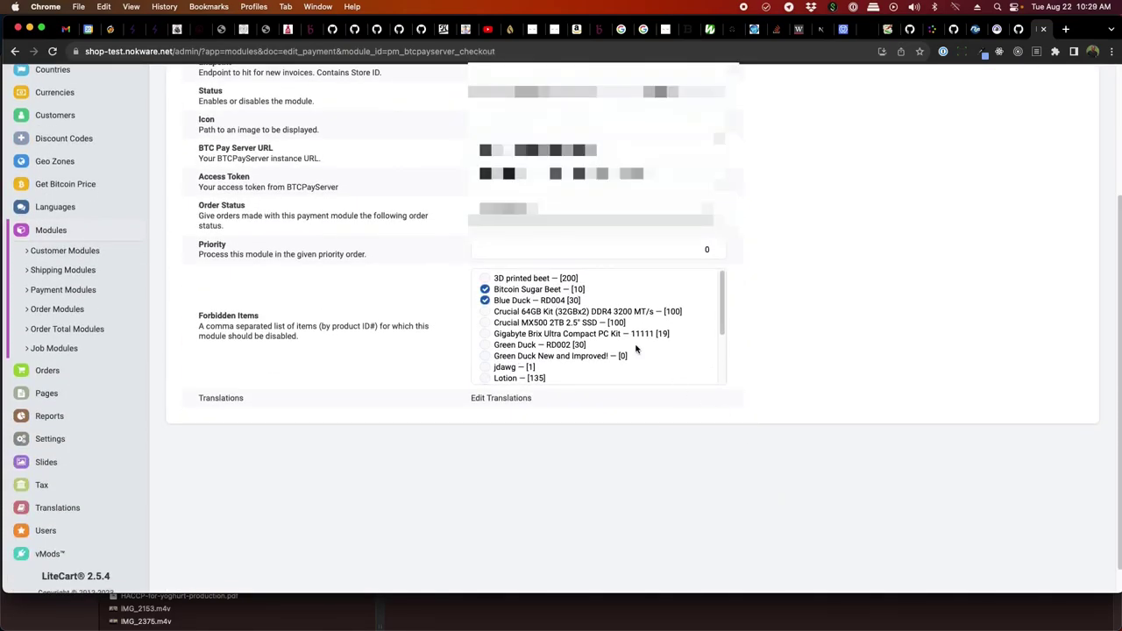
scroll(638, 351, "down", 1)
scroll(637, 349, "down", 2)
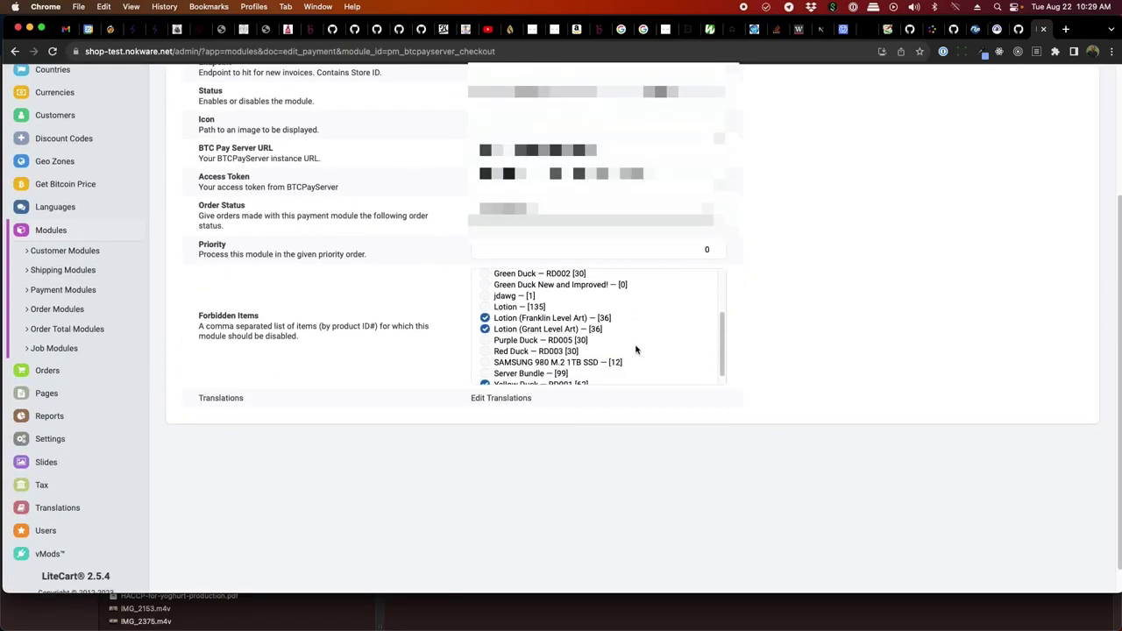
scroll(636, 350, "up", 3)
scroll(635, 350, "down", 3)
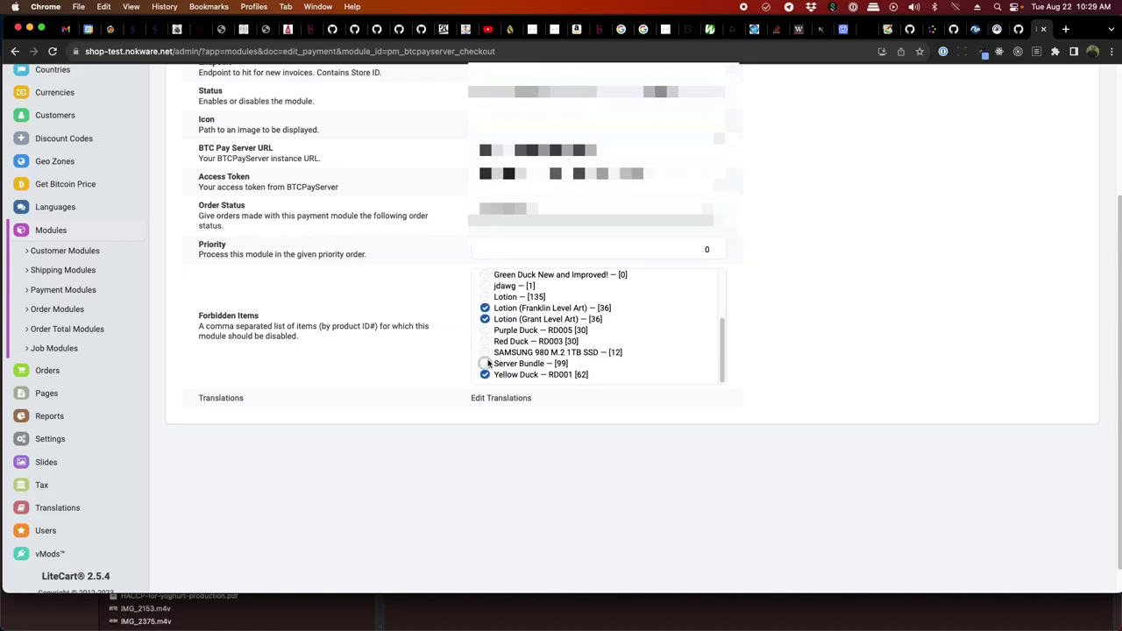
scroll(526, 360, "up", 3)
Step: In the storefront, add the regular Lotion with Purchase with Crypto (-15%) to the cart and inspect the payment choices at checkout
scroll(54, 367, "up", 3)
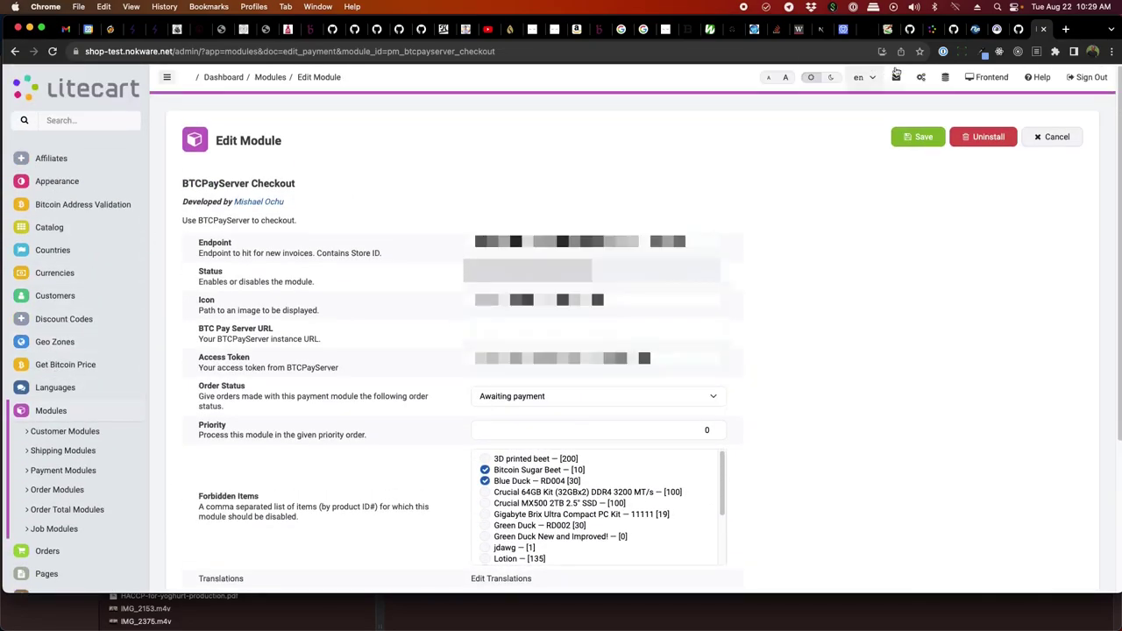
left_click(987, 77)
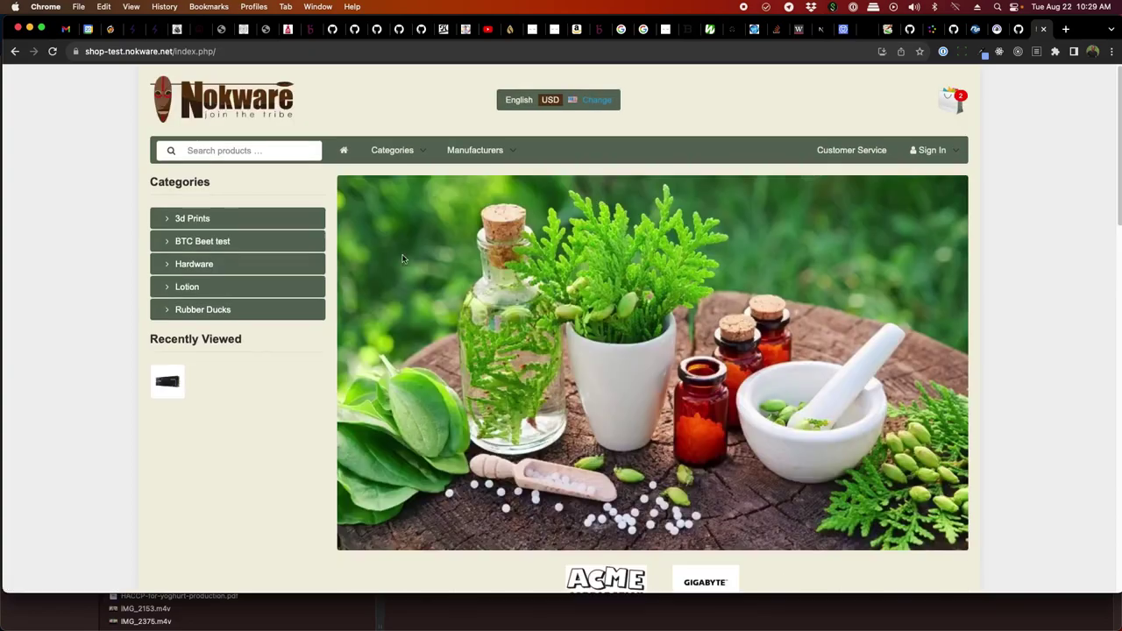
left_click(220, 294)
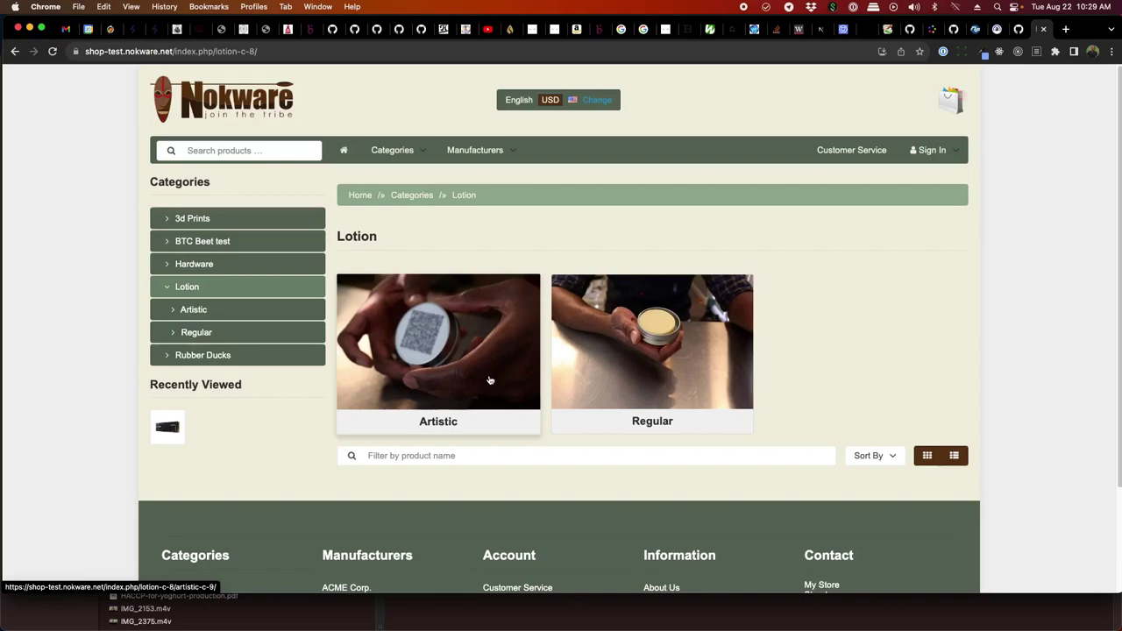
left_click(493, 378)
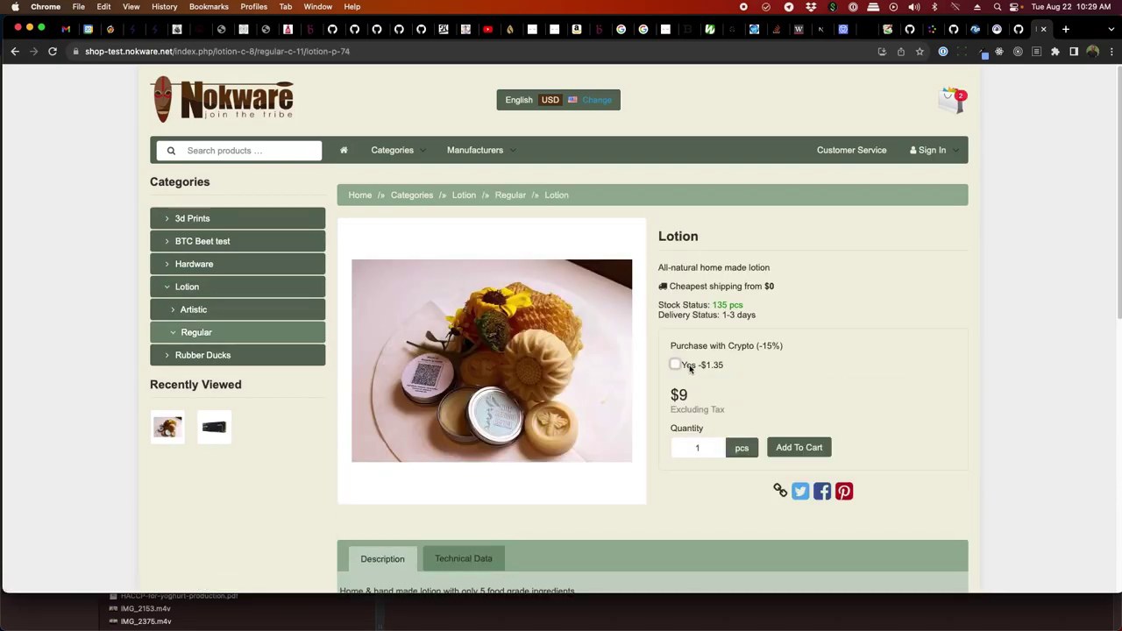
left_click(675, 364)
left_click(803, 451)
left_click(954, 100)
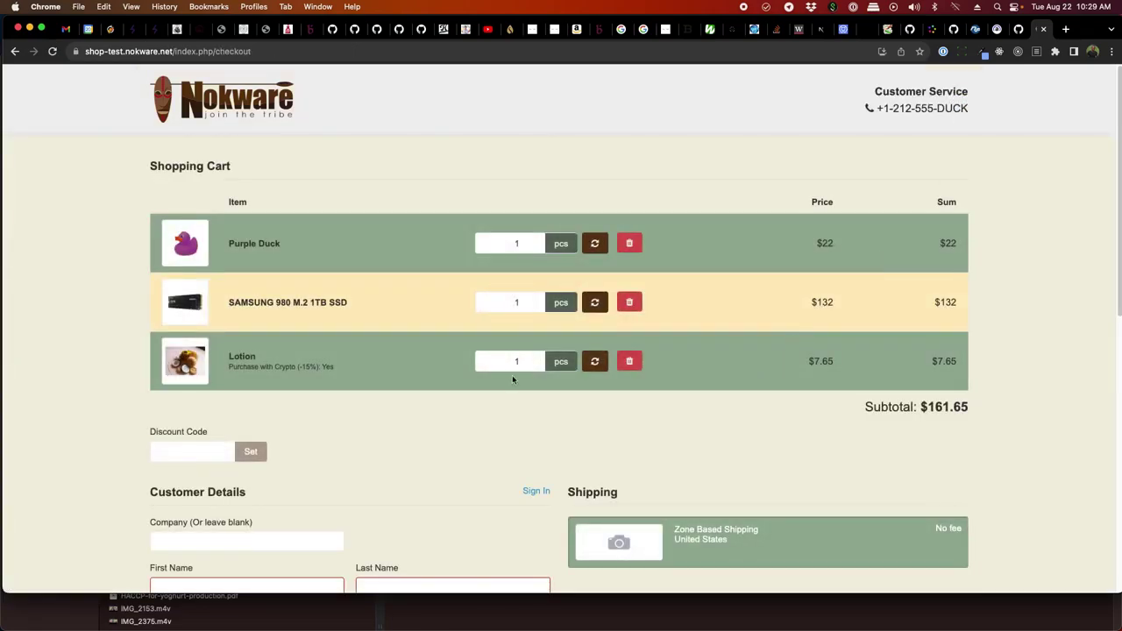
scroll(300, 366, "down", 2)
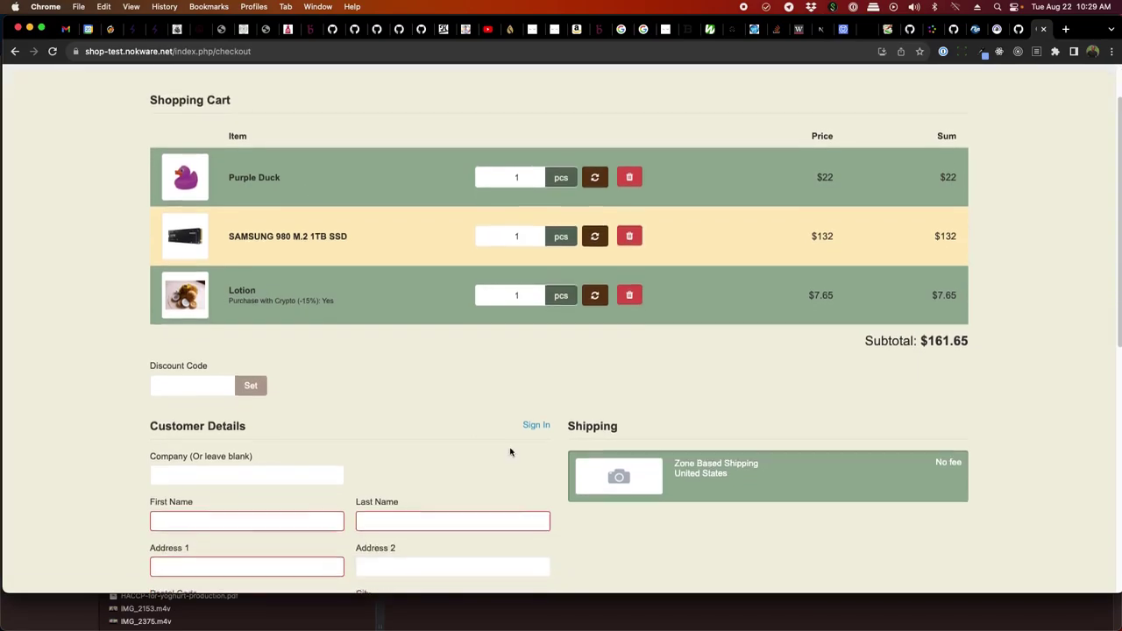
scroll(333, 303, "up", 2)
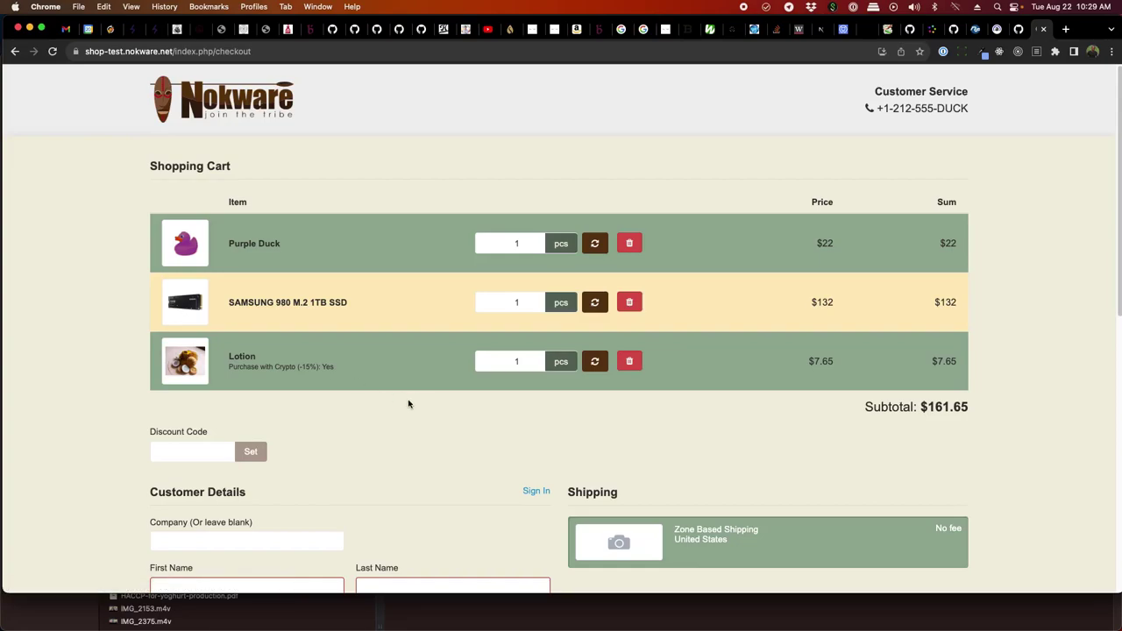
Step: Remove the Lotion from the shopping cart and check the payment methods again
left_click(624, 360)
scroll(606, 426, "down", 3)
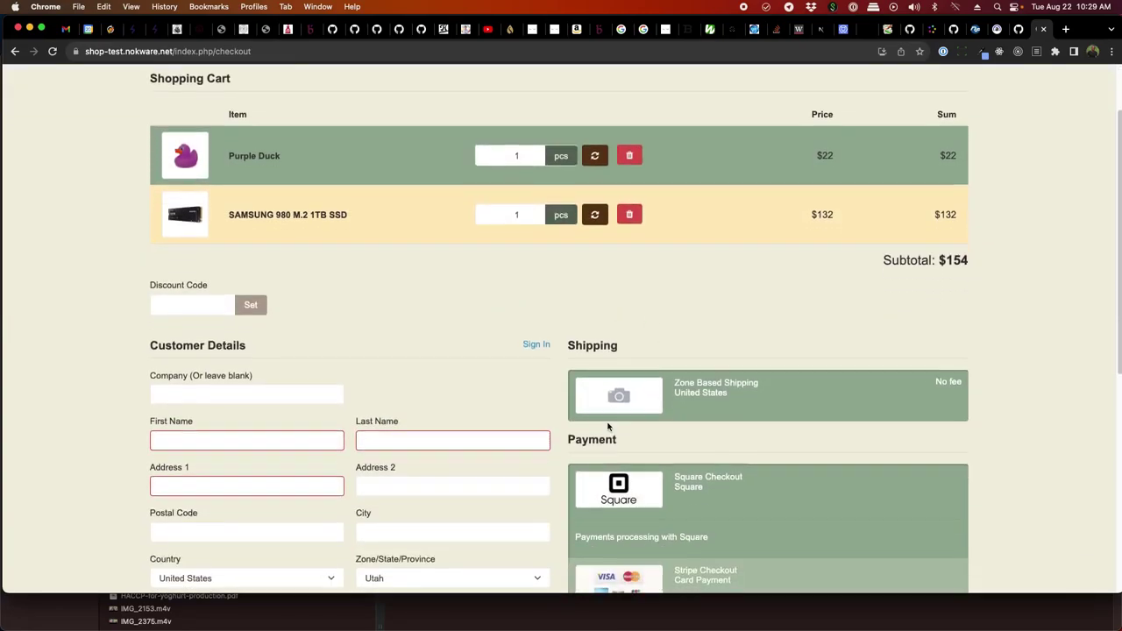
scroll(610, 425, "up", 3)
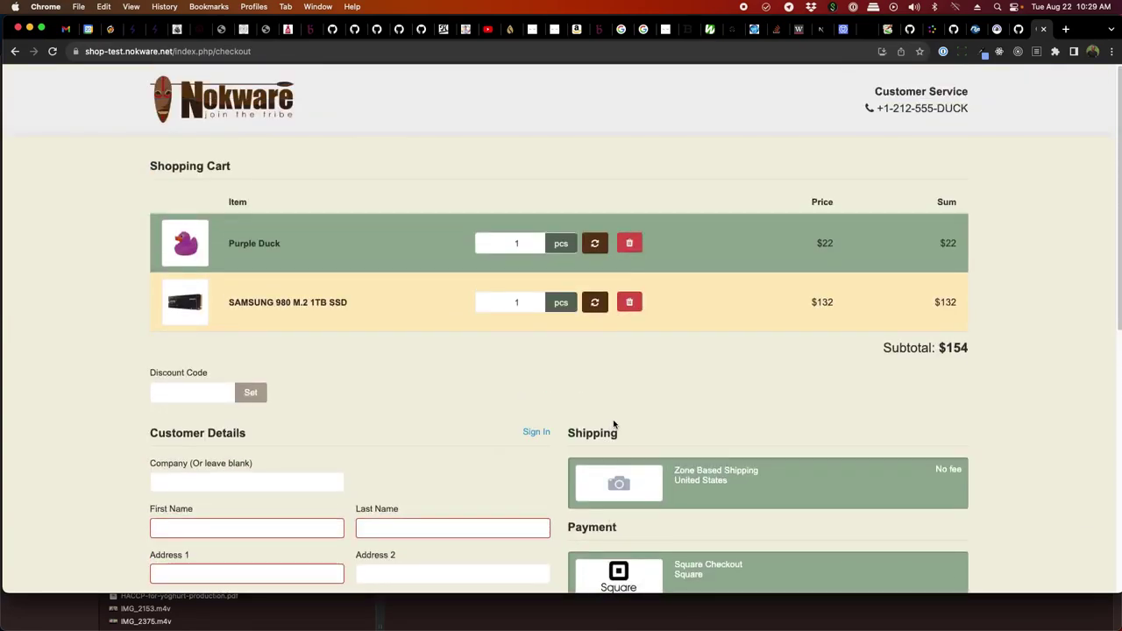